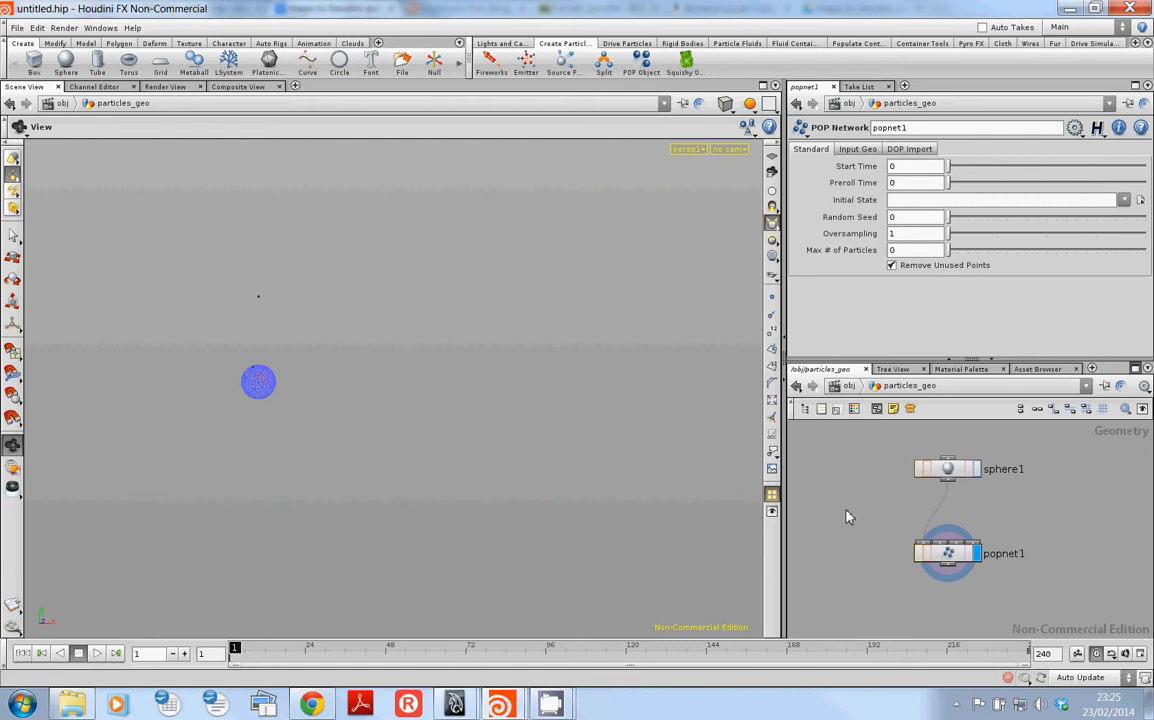
- Play the particle simulation in the particles_geo network and return to the first frame
key("Up")
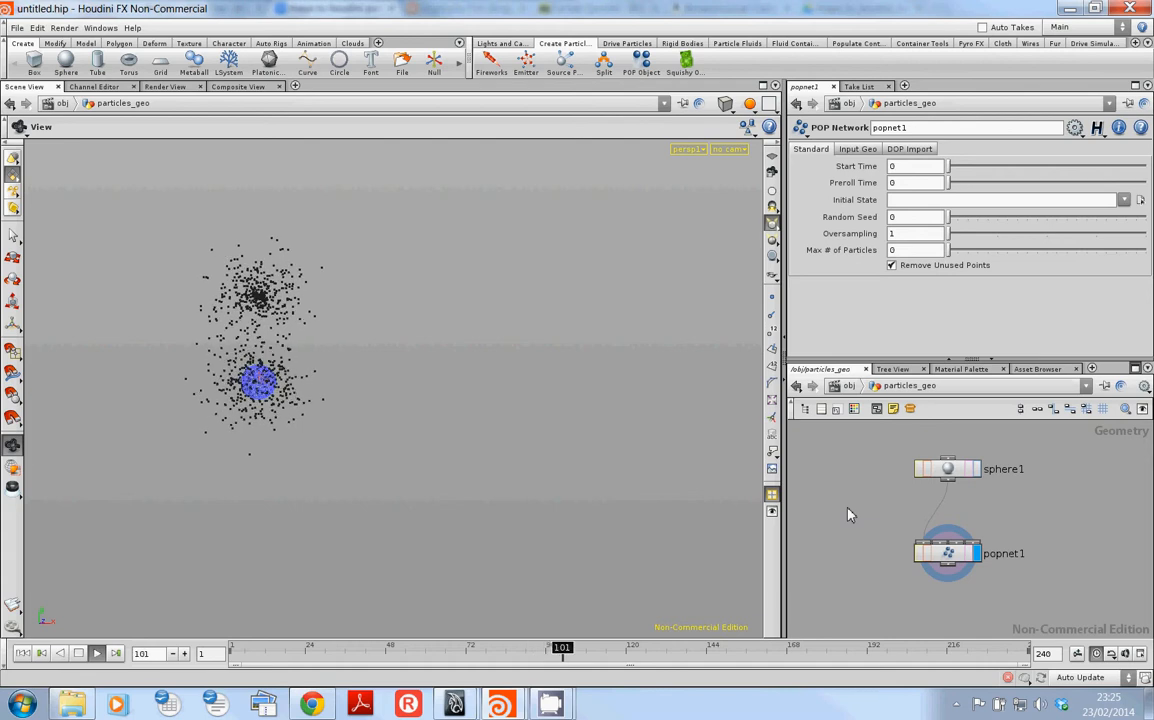
key("ctrl+Up")
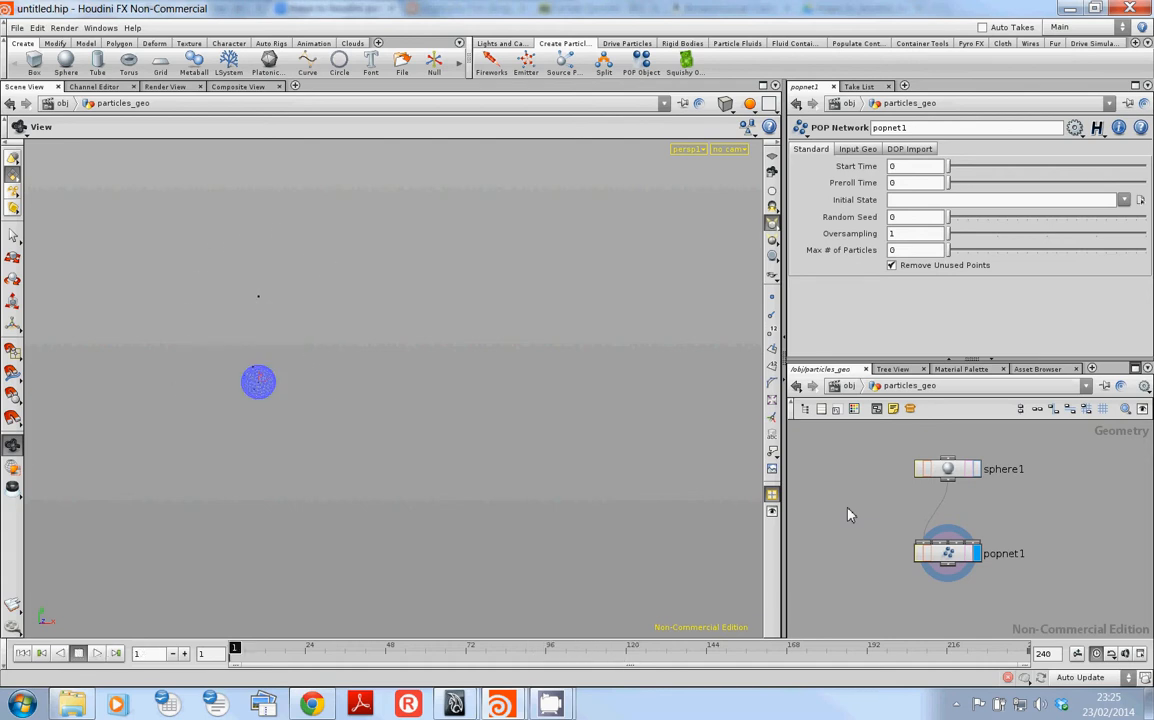
- Switch to the Chrome browser, review the Maya to Houdini particle conversion course outline, and return to Houdini
mouse_move(312, 705)
left_click(305, 572)
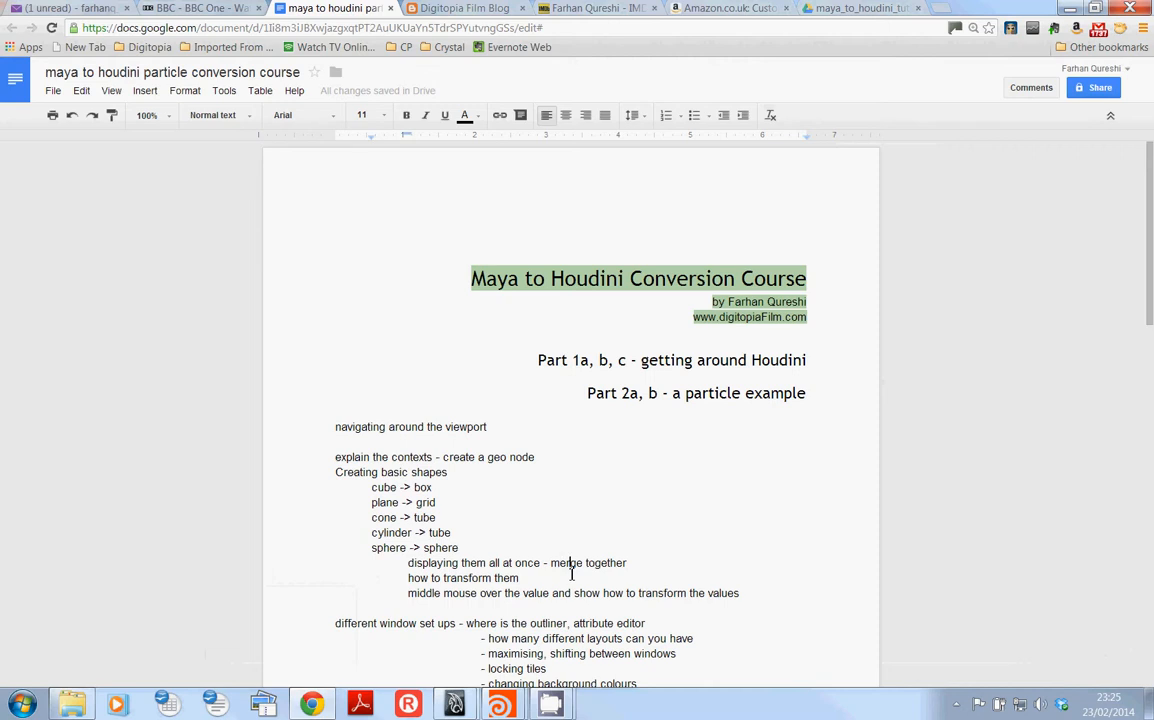
scroll(571, 574, "down", 3)
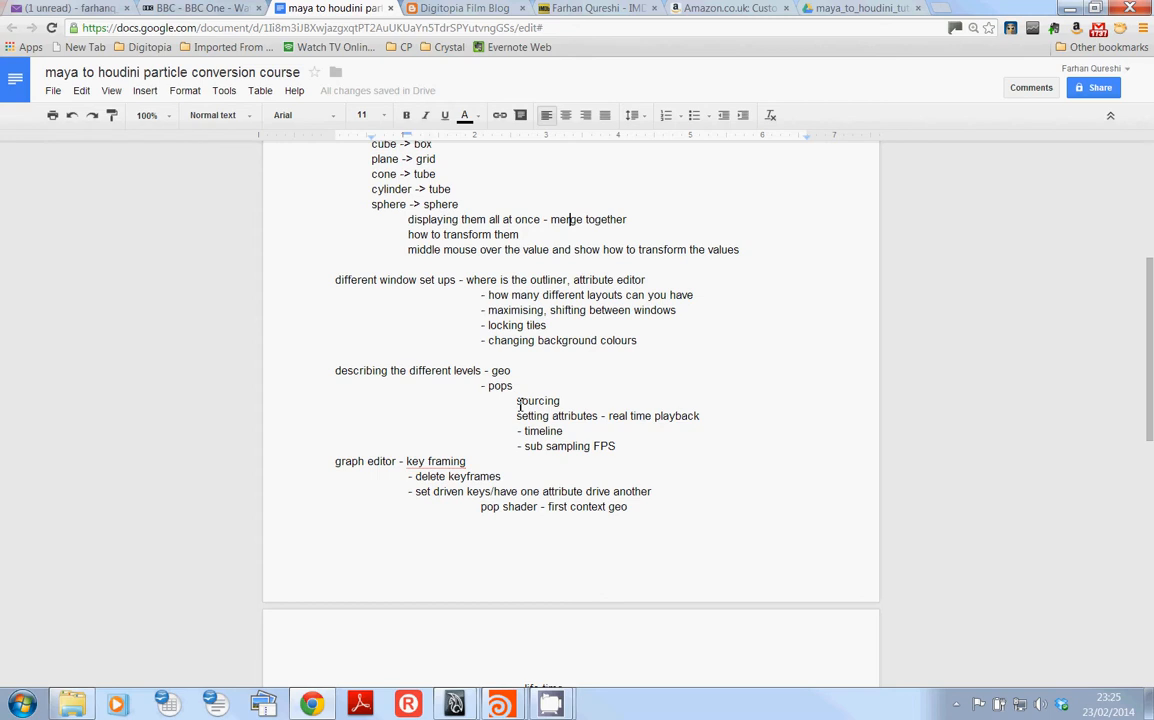
left_click_drag(488, 372, 541, 443)
double_click(543, 458)
scroll(375, 460, "down", 2)
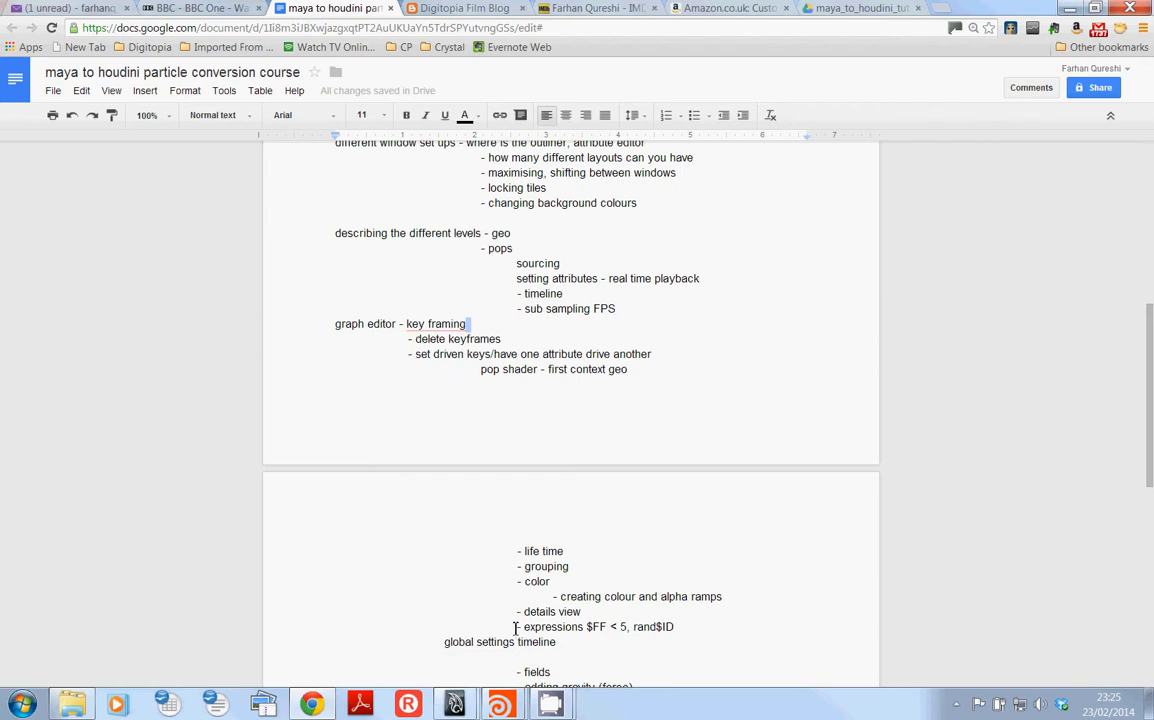
scroll(515, 628, "down", 1)
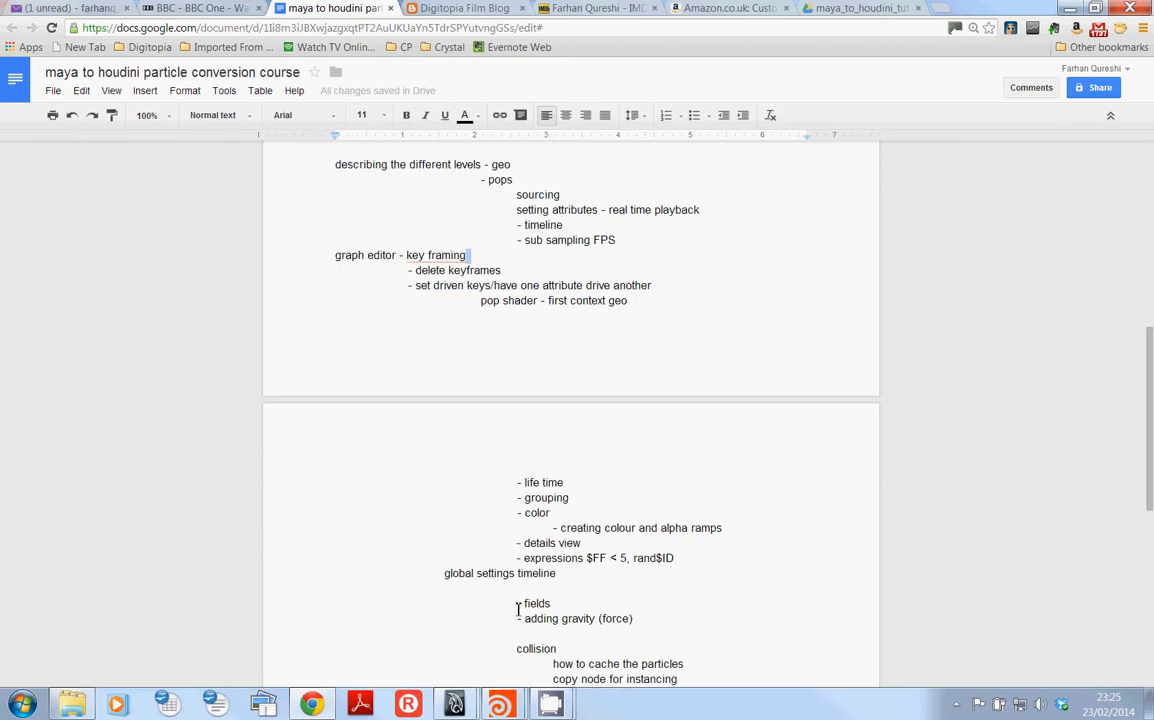
scroll(518, 609, "down", 1)
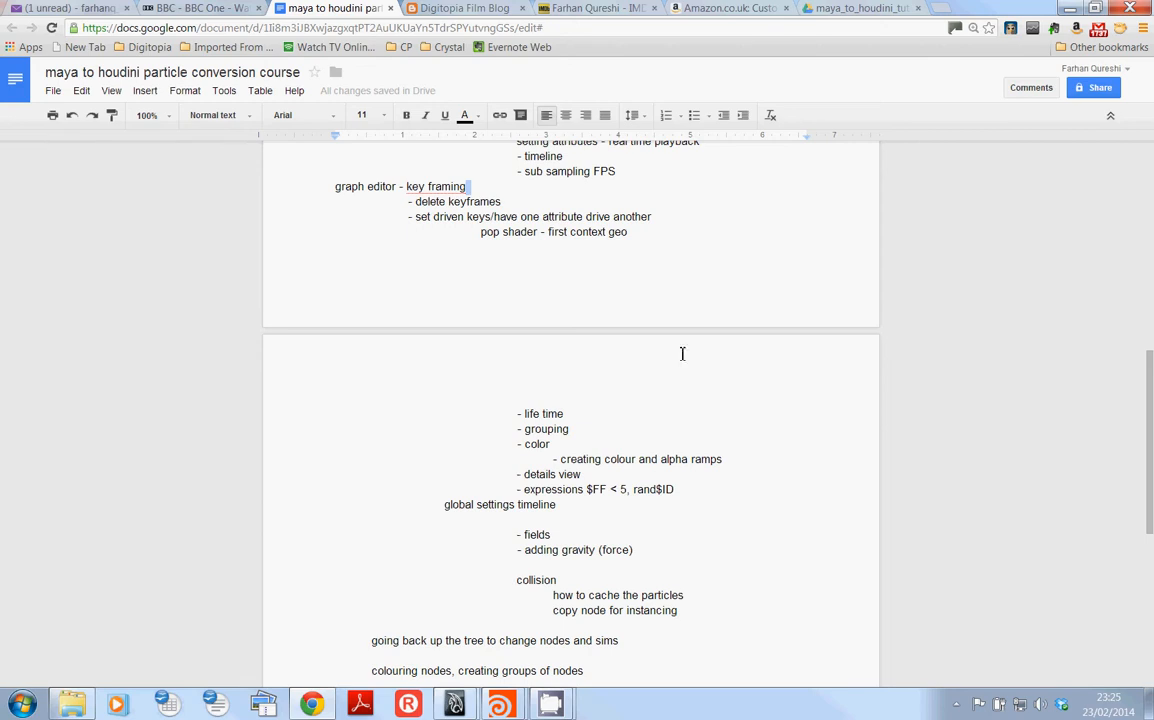
left_click(1068, 10)
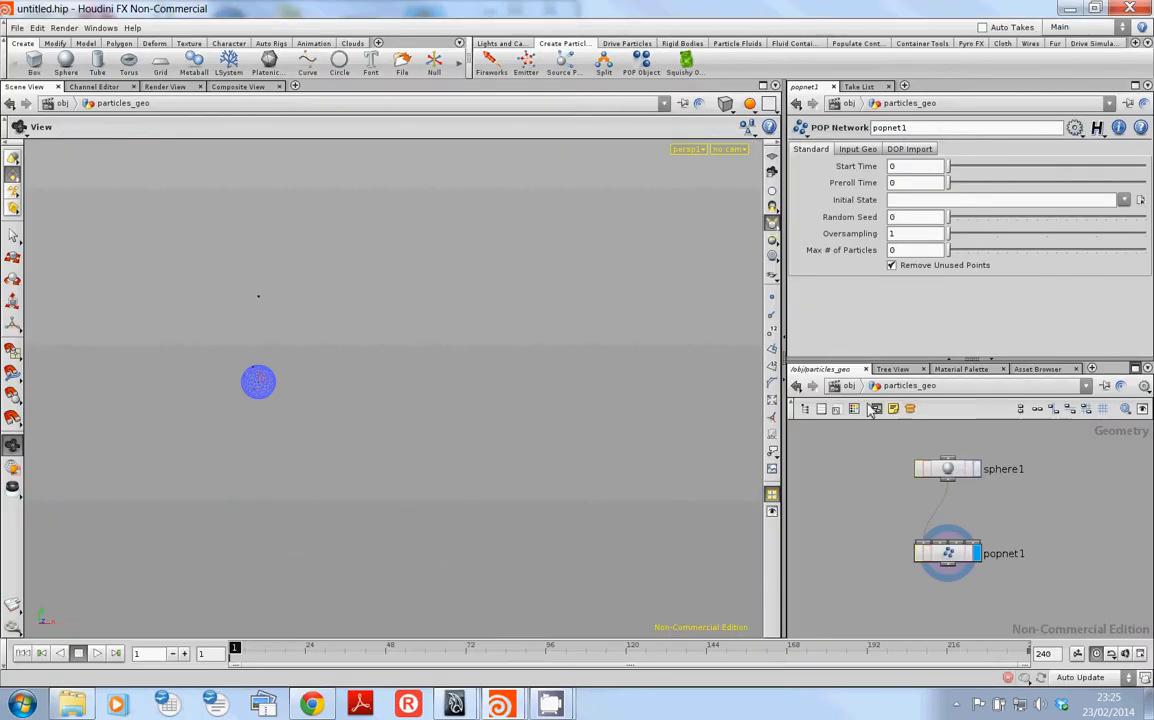
- Go up to the object level, re-enter particles_geo, and inspect the parameters of sphere1 and popnet1
left_click(843, 386)
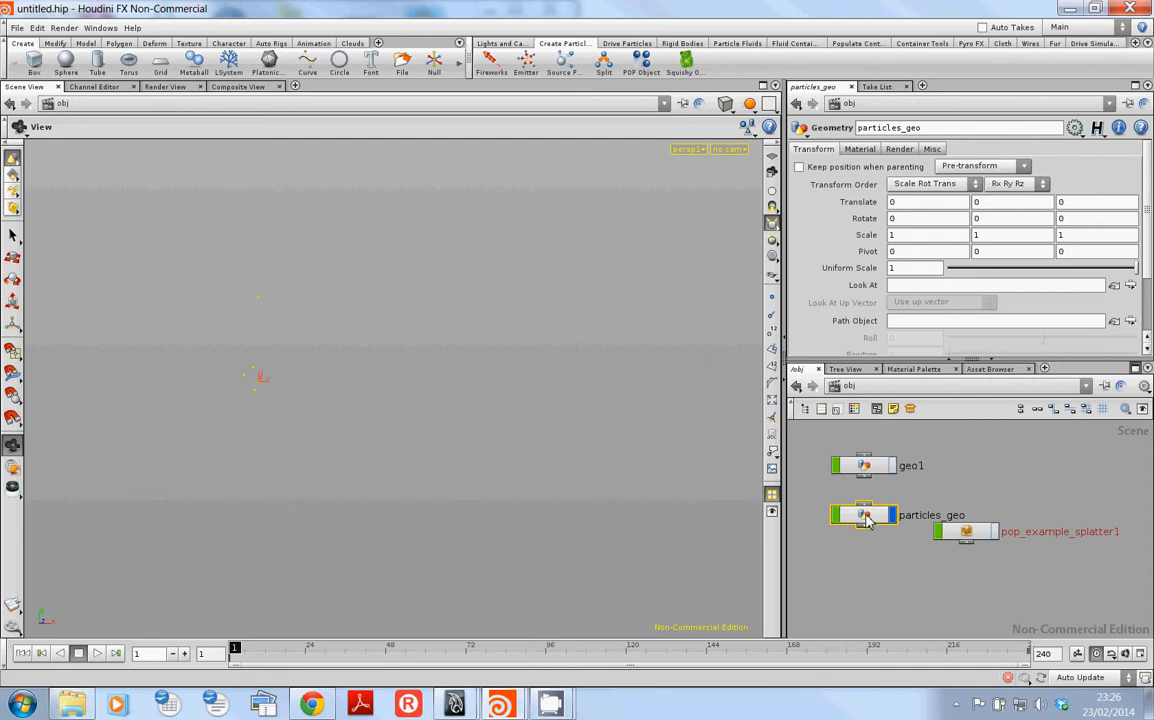
double_click(866, 517)
left_click(947, 468)
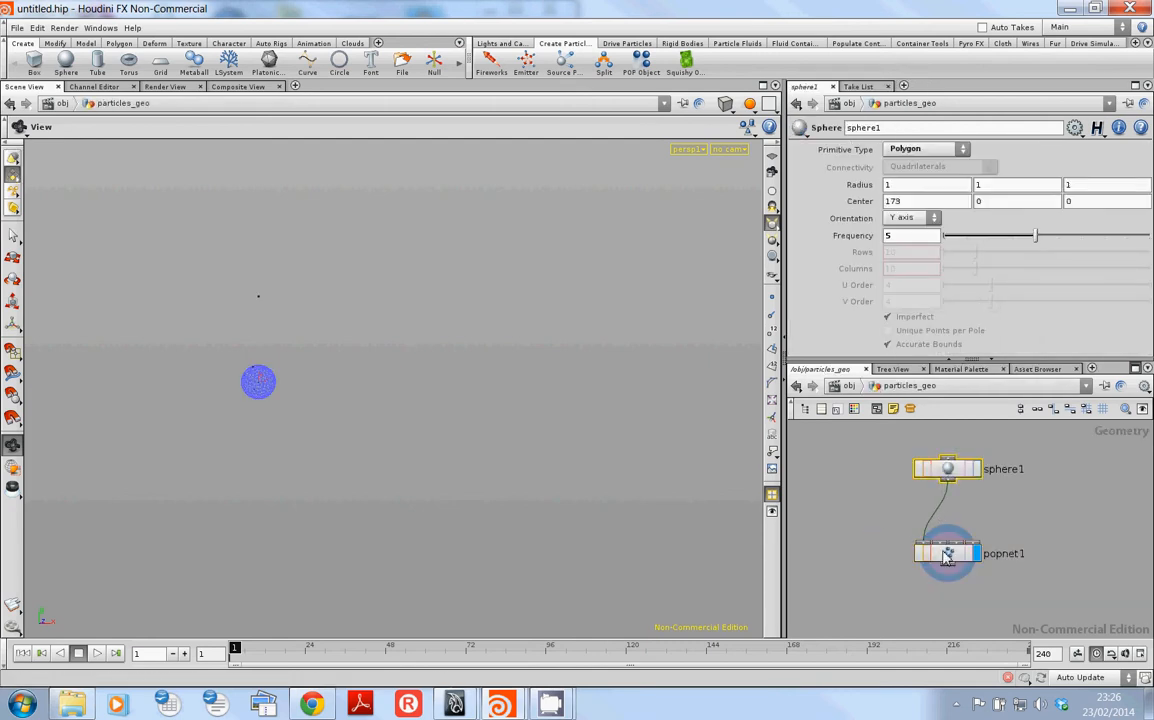
left_click(947, 557)
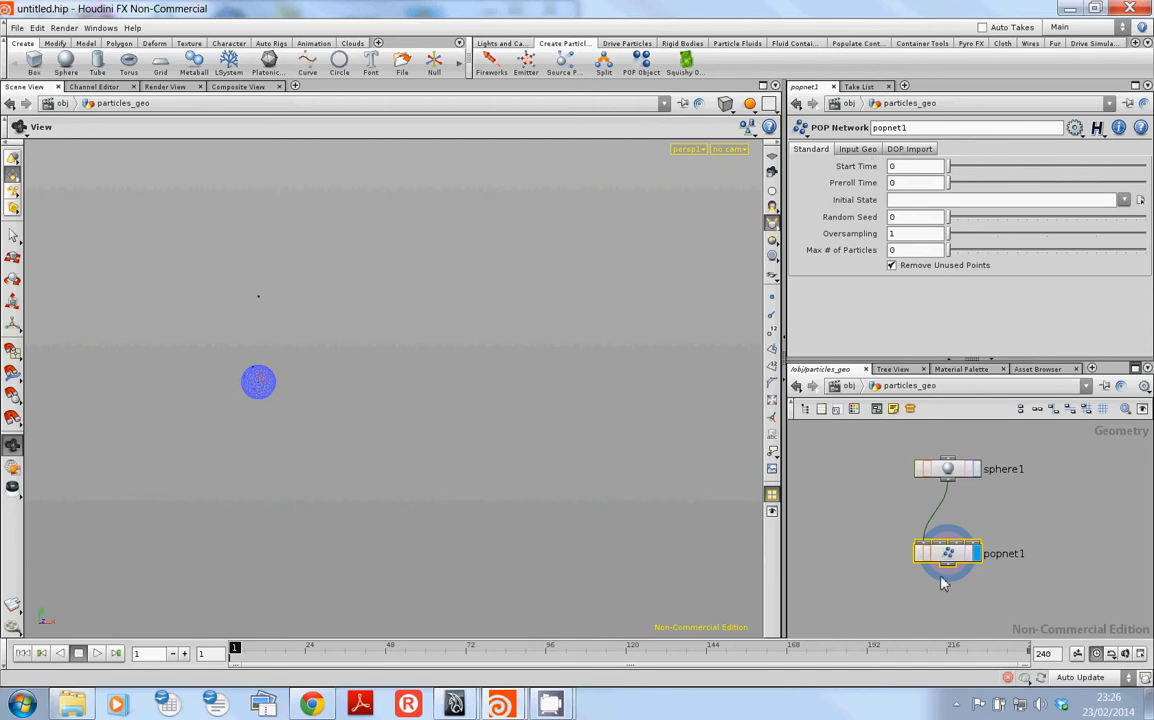
- Enter popnet1, cook only location1, play its particles, return to the first frame, and examine its location coordinates
double_click(948, 550)
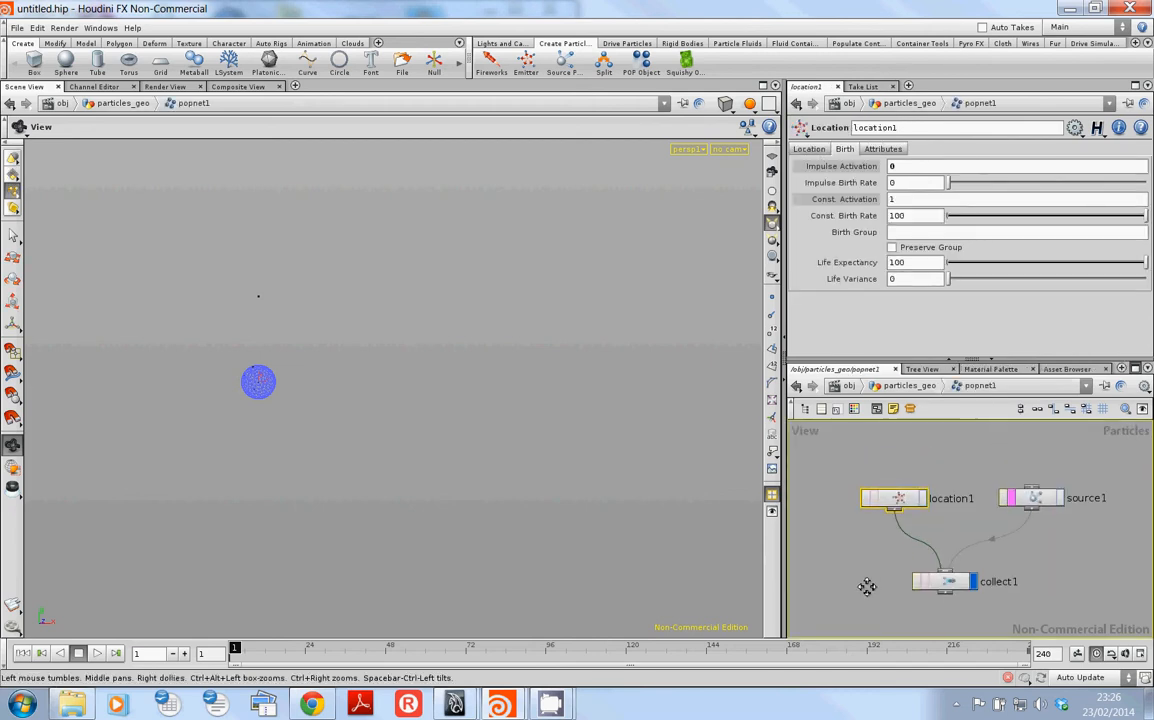
left_click(923, 506)
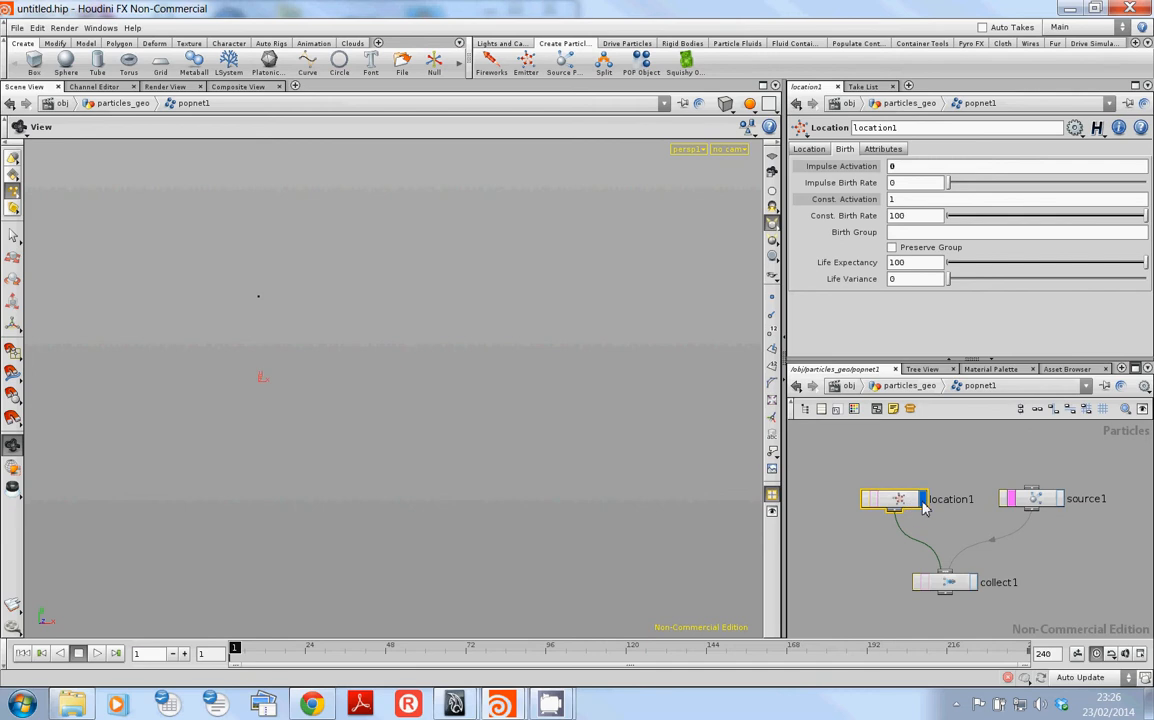
key("Up")
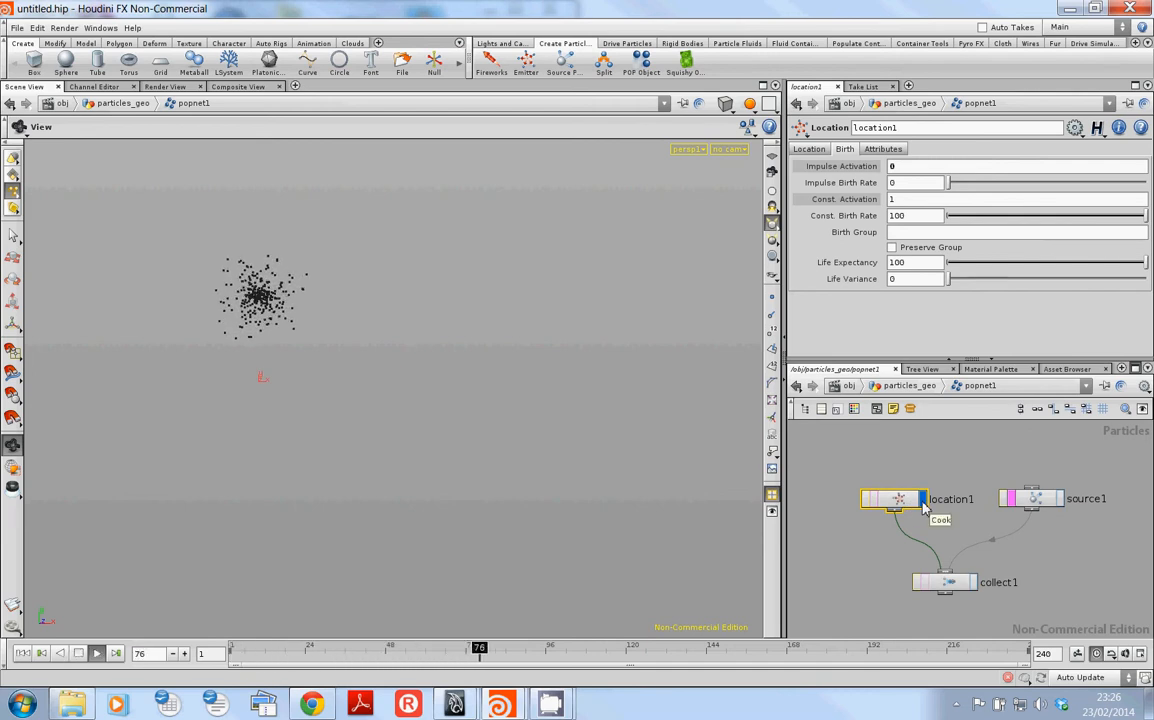
key("ctrl+Up")
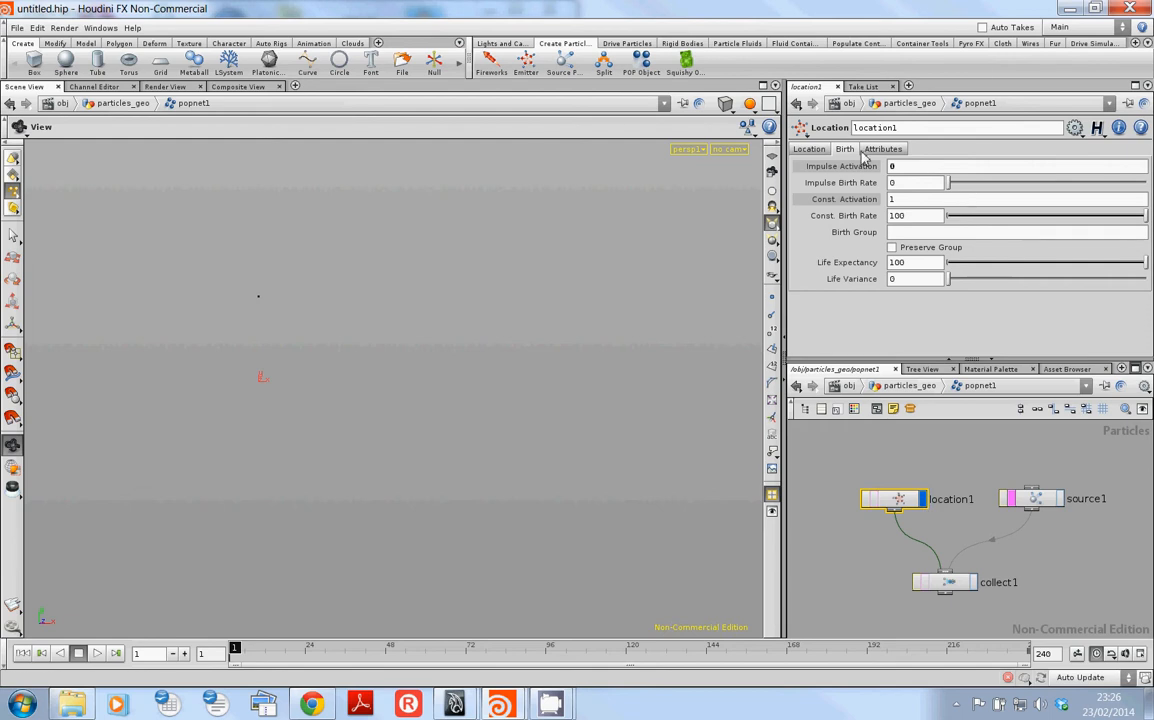
left_click(820, 150)
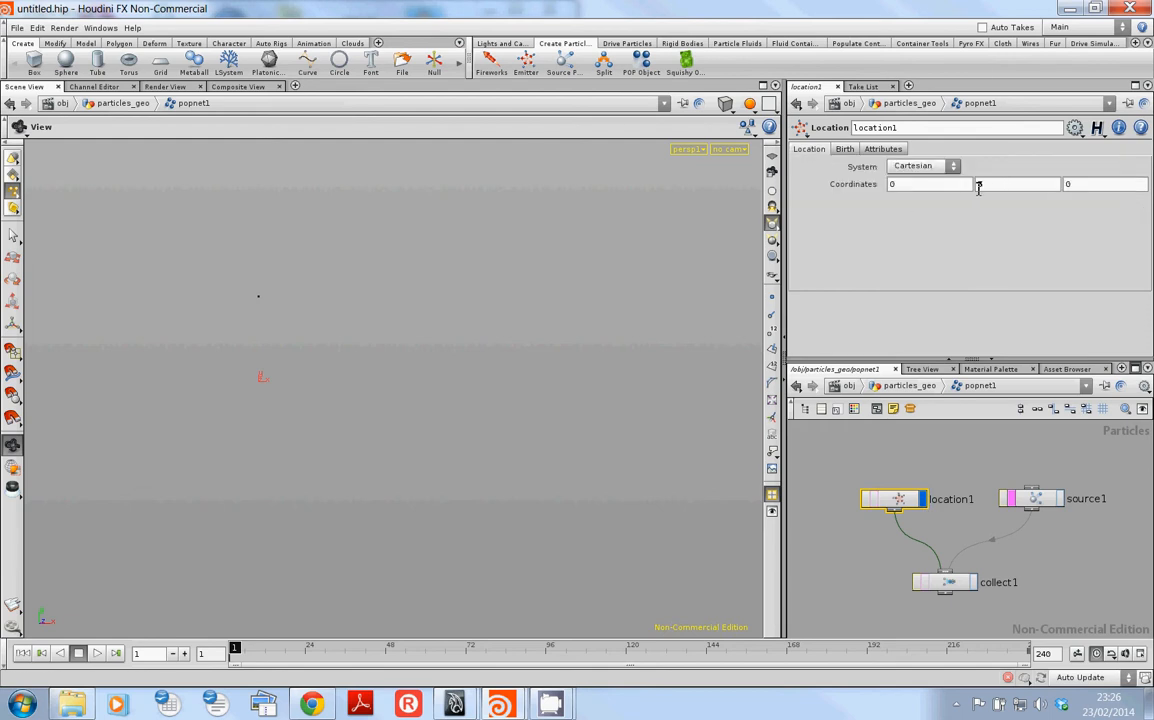
- Cook only source1, examine its source settings, and check which geometry feeds popnet1 one level up before re-entering the network
left_click(1061, 499)
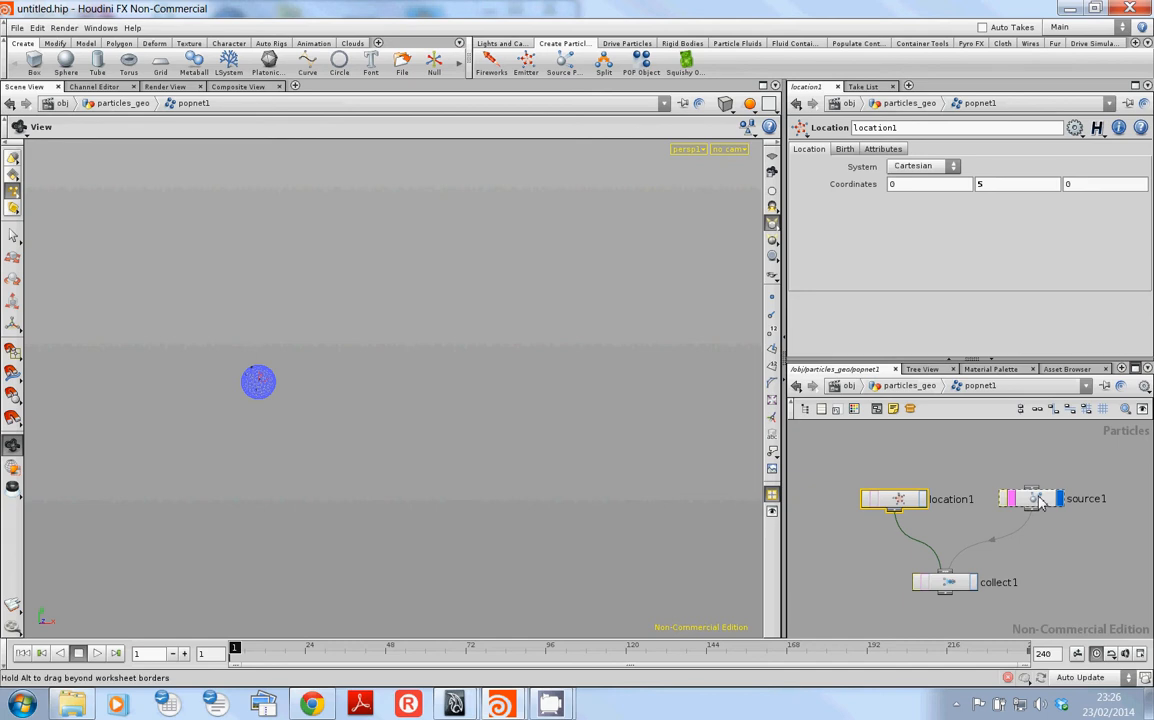
left_click(1035, 498)
left_click(806, 148)
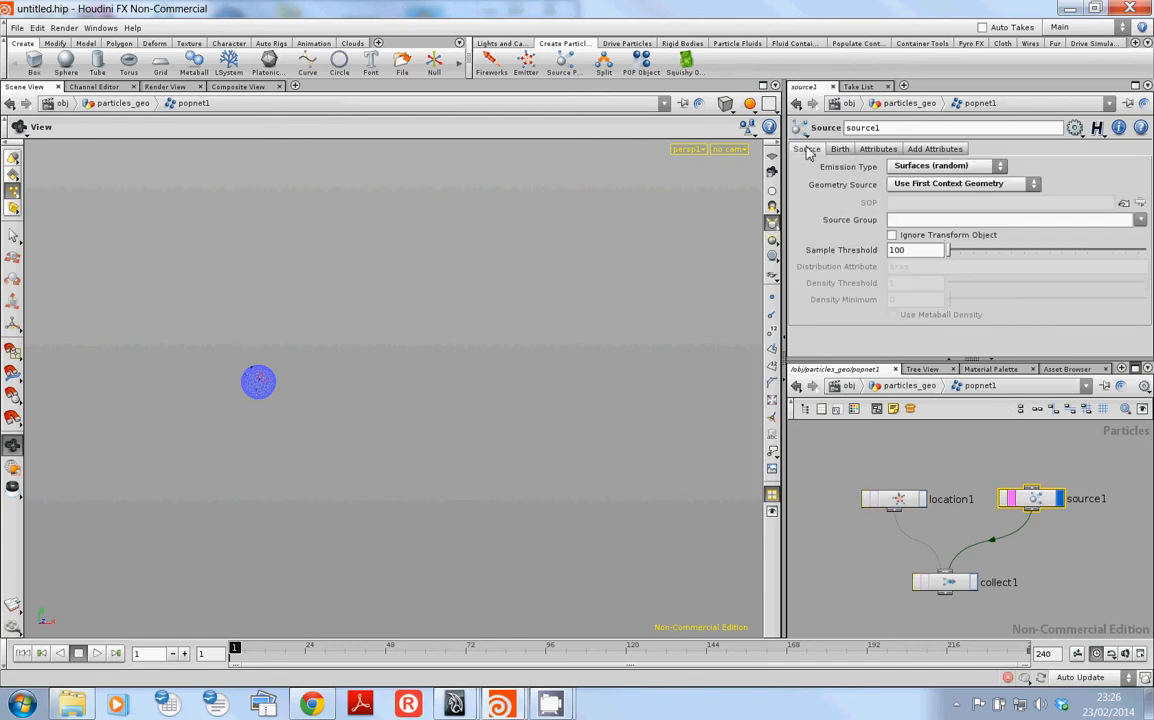
left_click(914, 387)
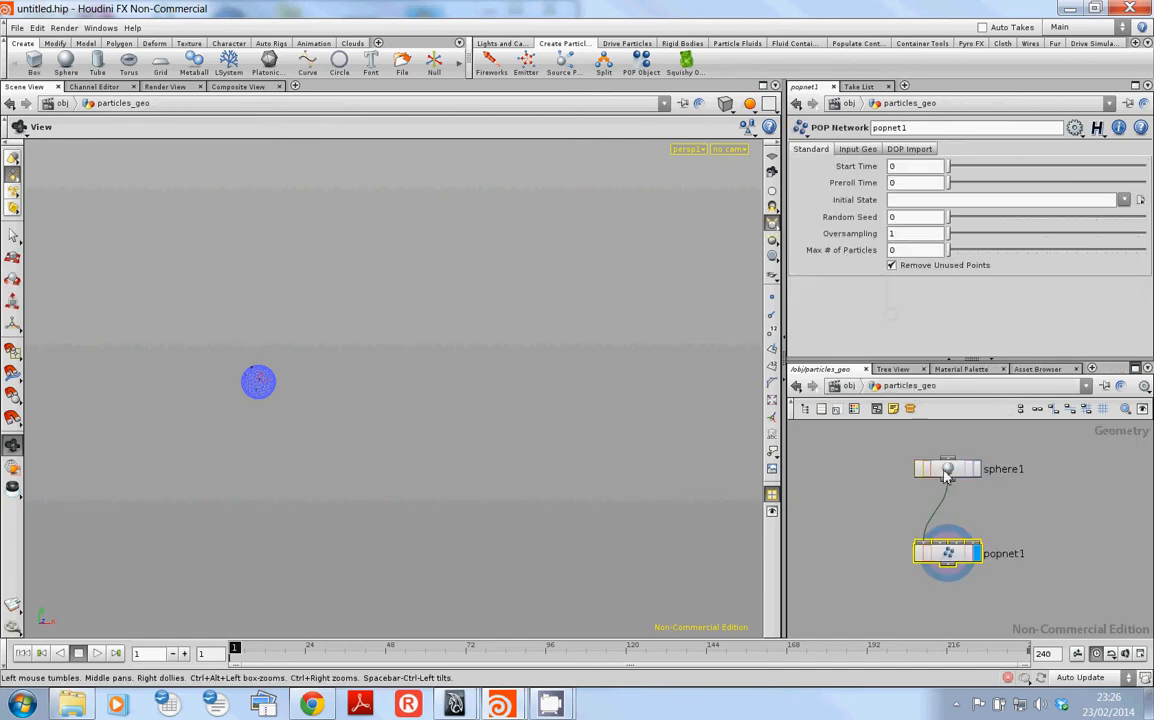
double_click(948, 551)
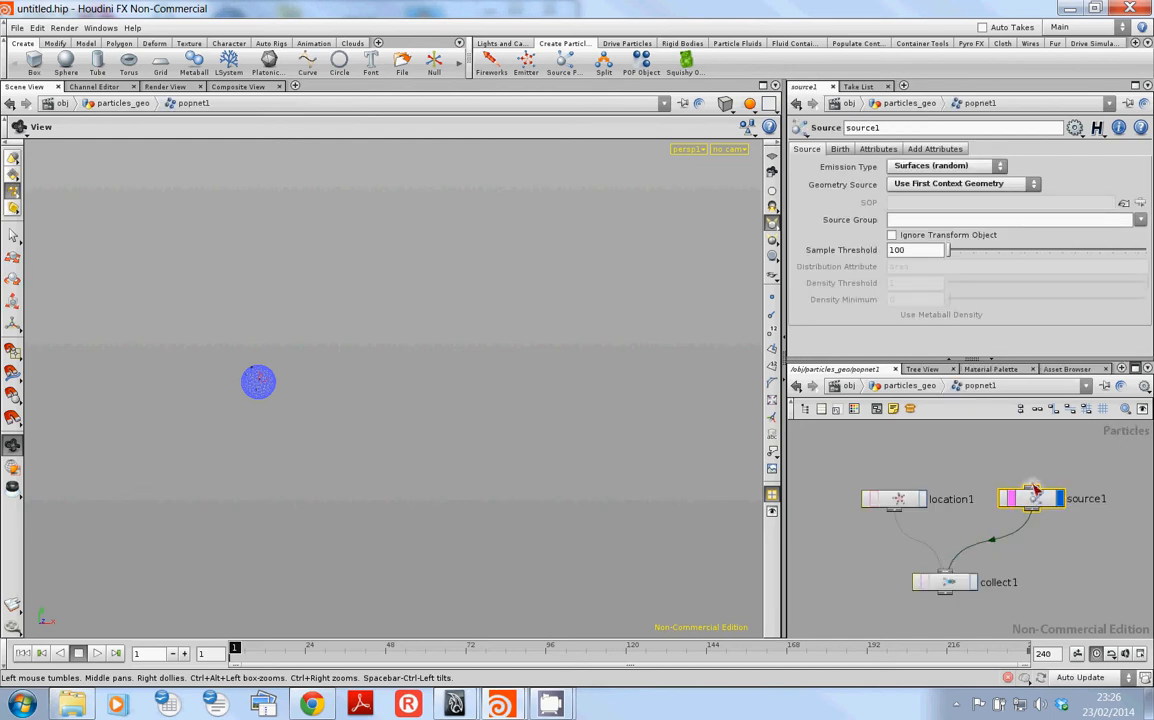
- Play source1's particle emission from the first frame, reset it, and play it again
key("Up")
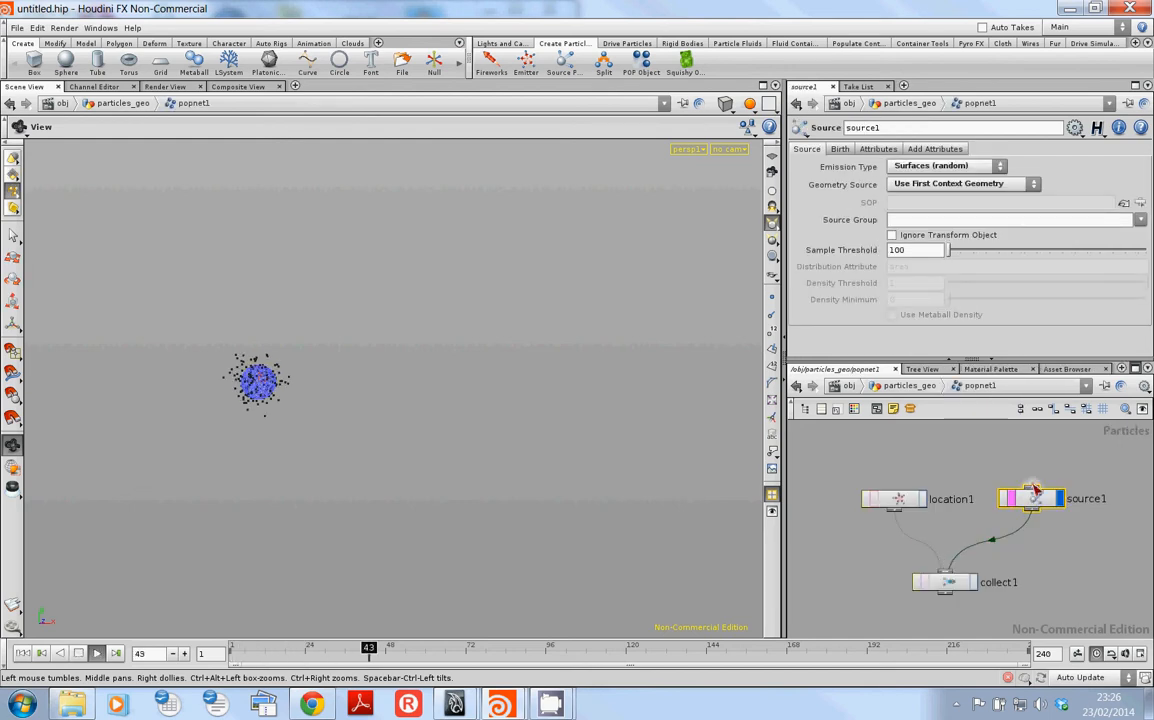
key("Up")
key("ctrl+Up")
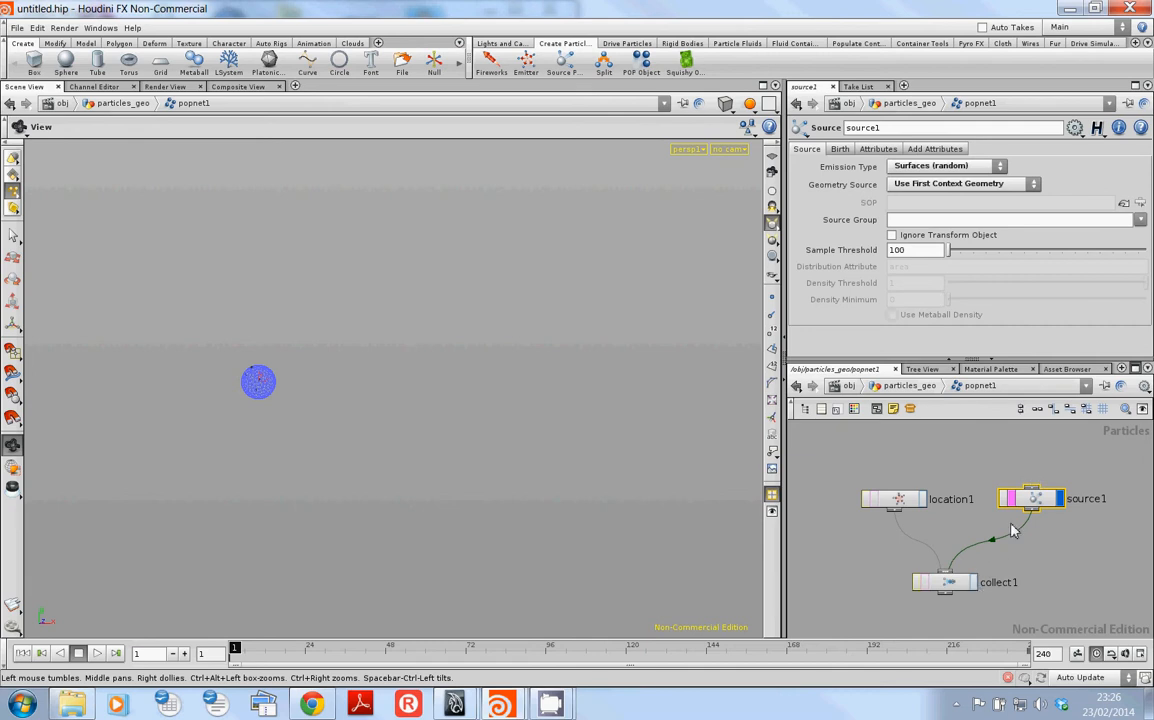
key("Up")
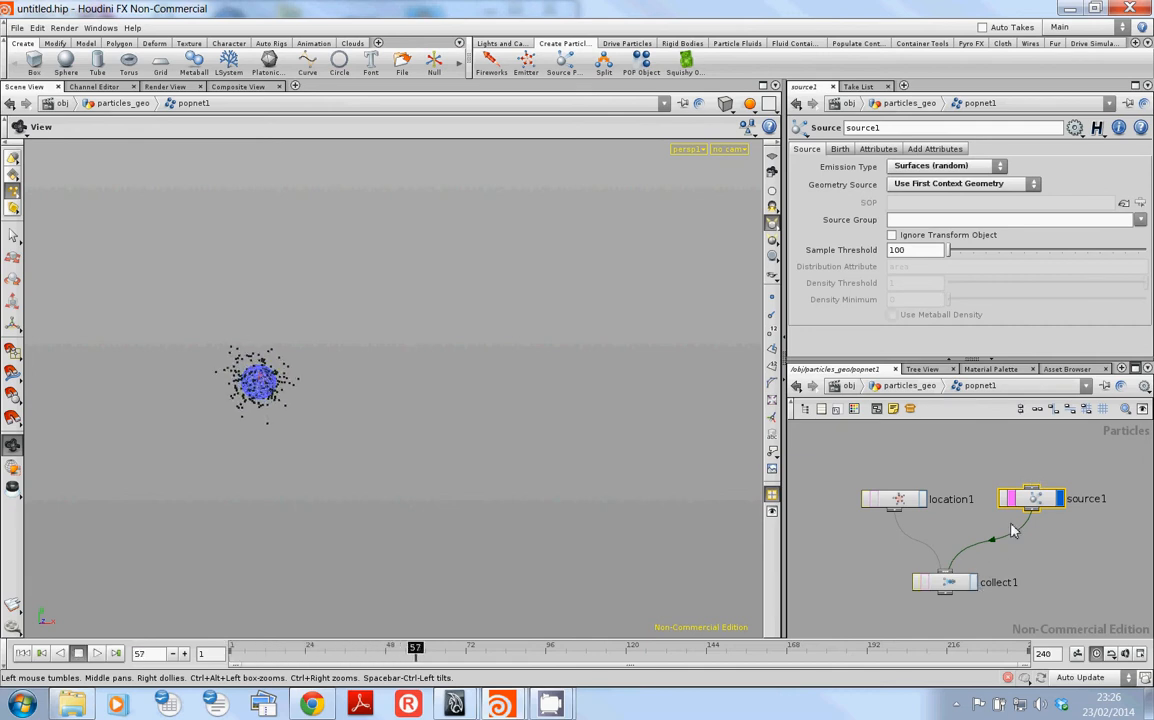
- Compare the particle output by cooking collect1, source1 and location1 in turn, finishing with collect1 cooked
left_click(973, 583)
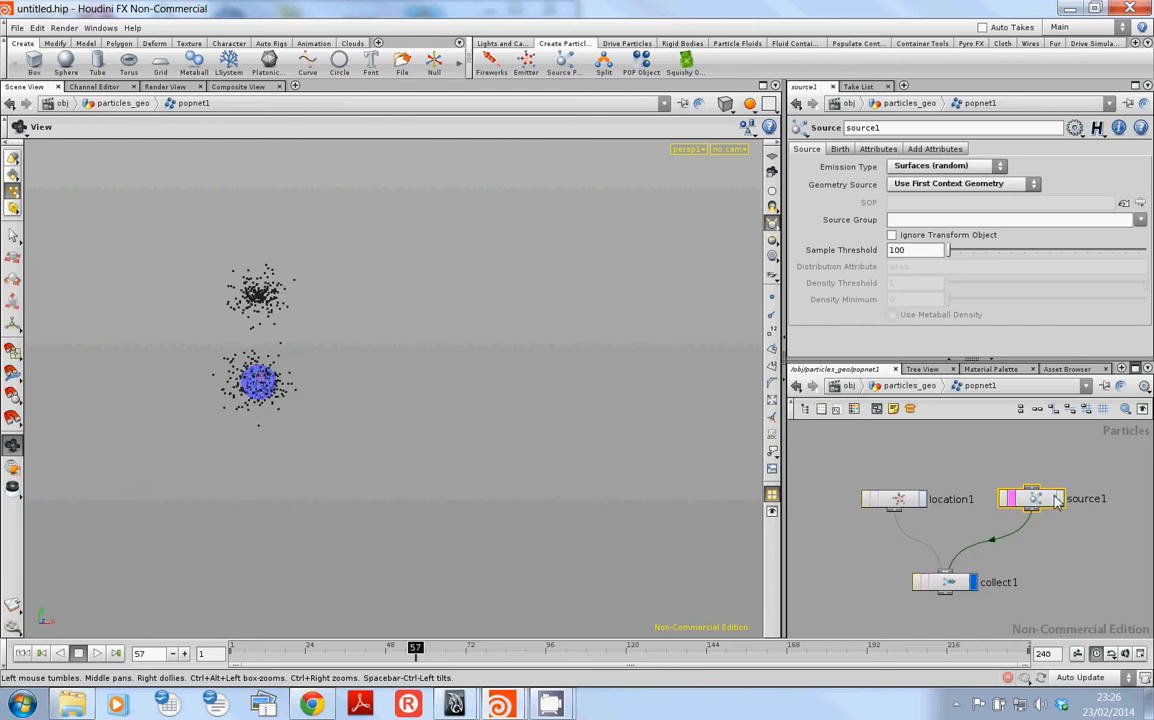
left_click(1061, 500)
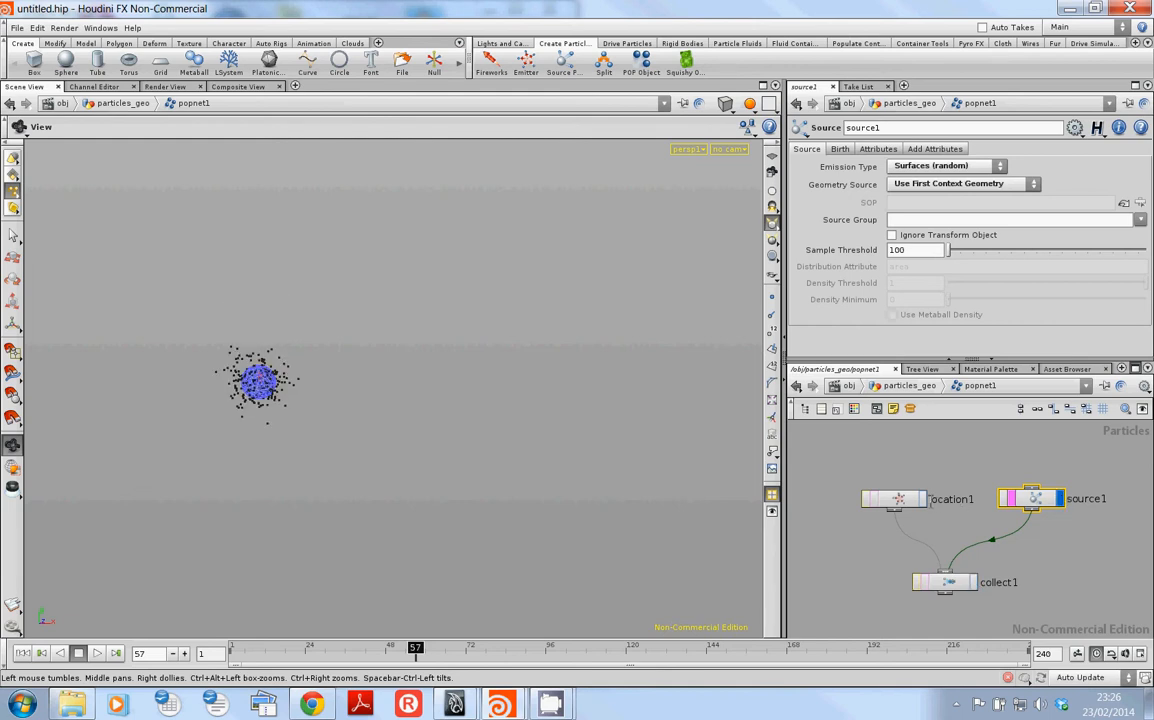
left_click(922, 505)
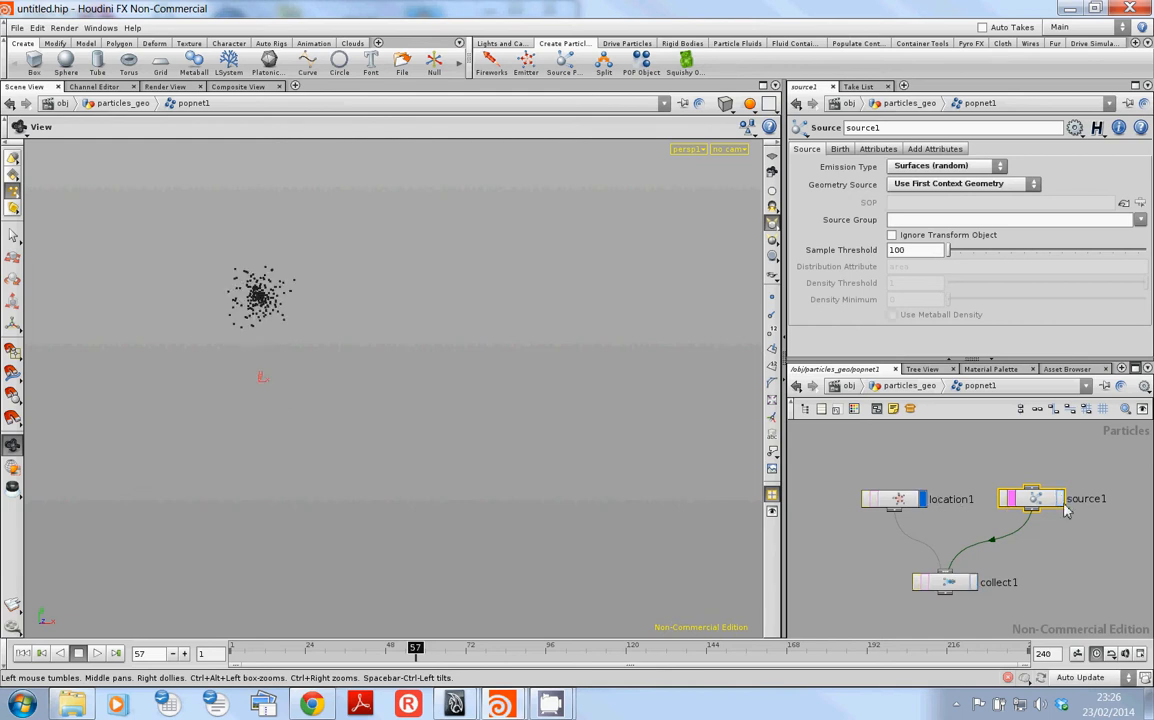
left_click(1062, 500)
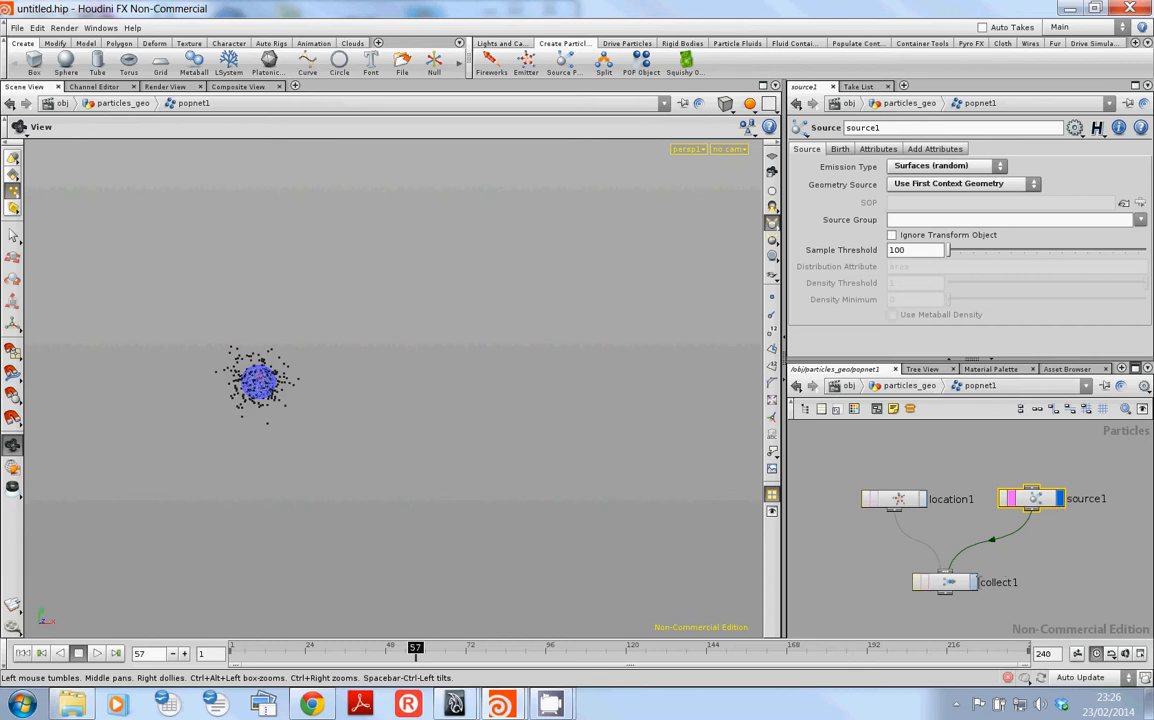
left_click(976, 581)
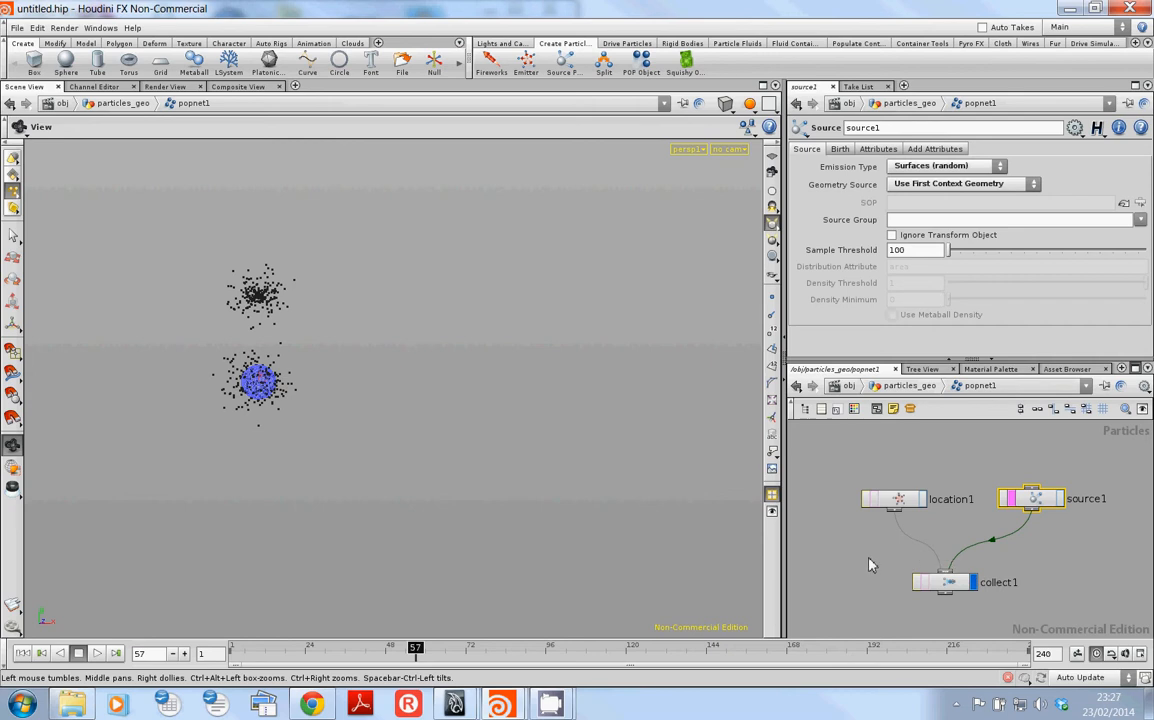
- Set location1's Impulse Activation to 1, Impulse Birth Rate to 98.6 and Const. Birth Rate to 0, then replay and check its particle information
left_click(900, 502)
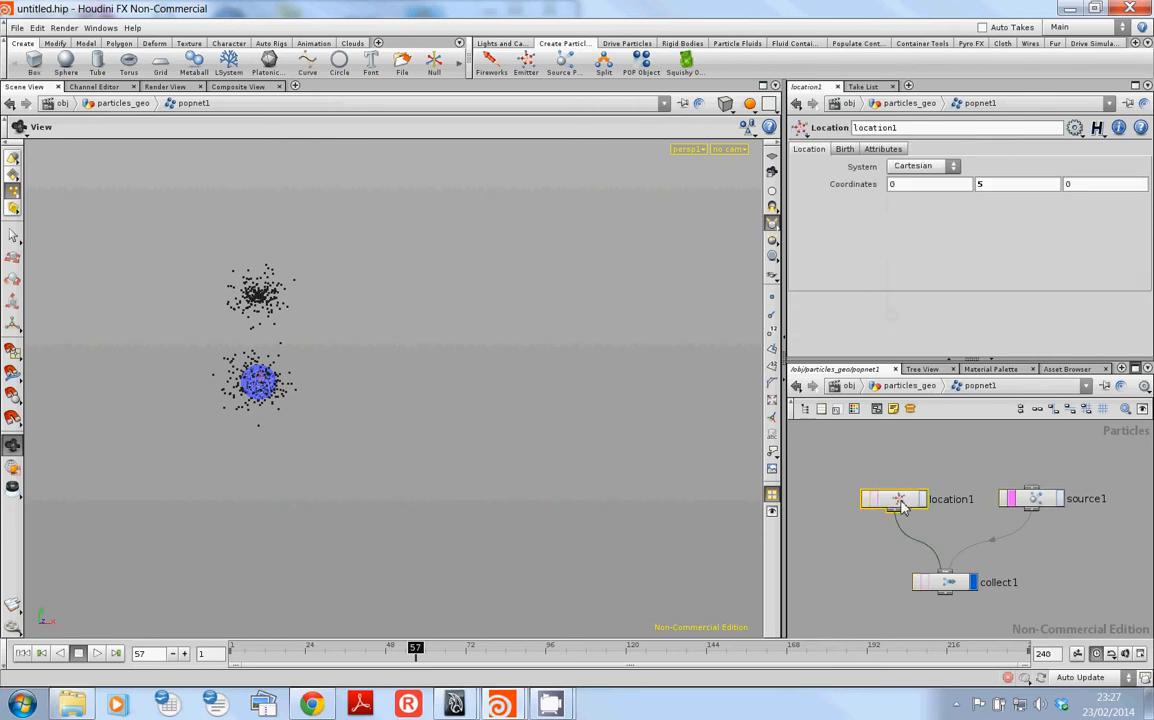
left_click(846, 150)
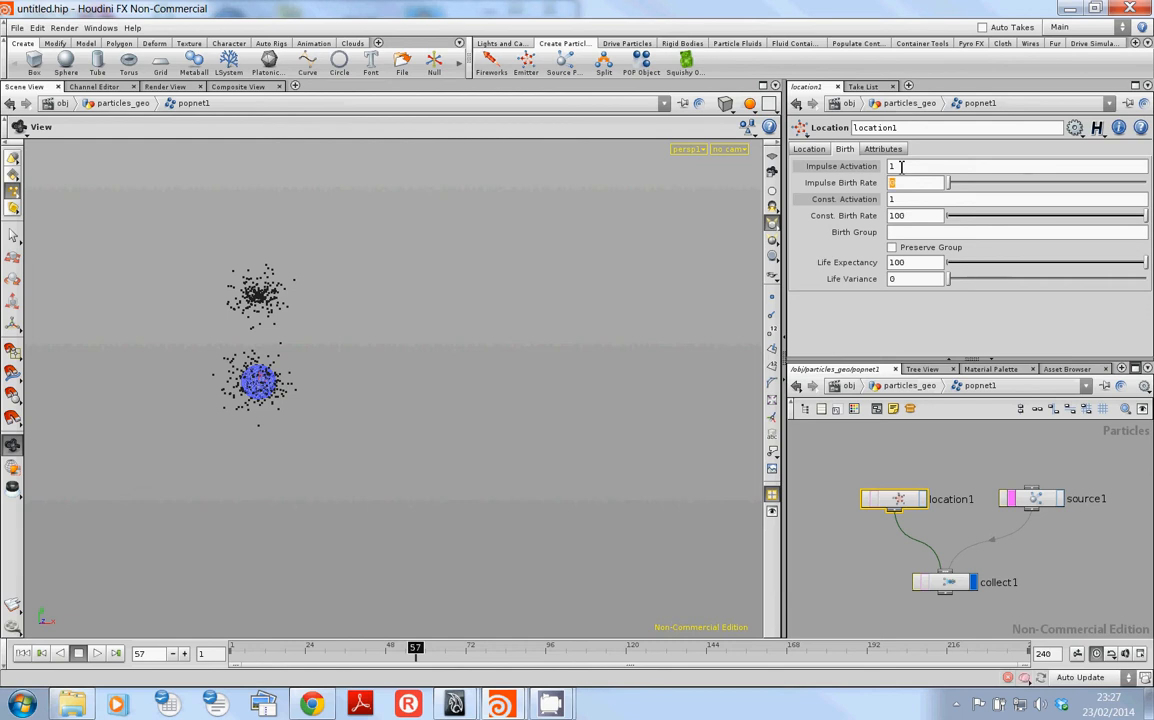
left_click_drag(950, 183, 840, 205)
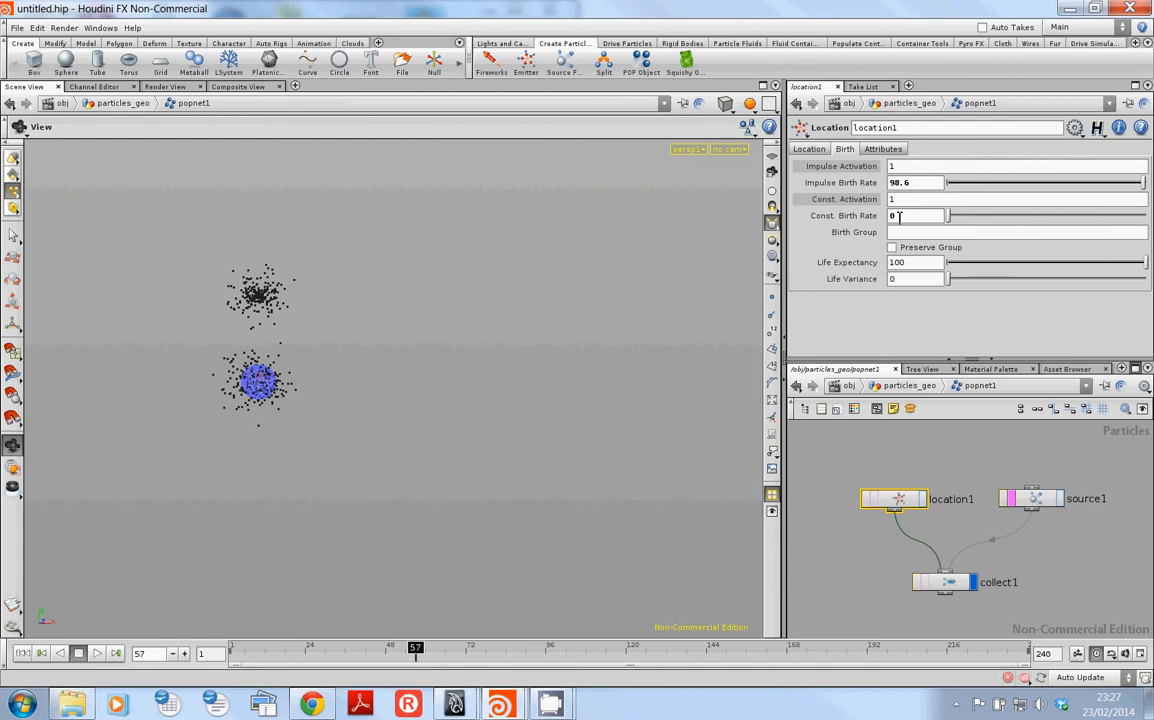
key("ctrl+Up")
key("Up")
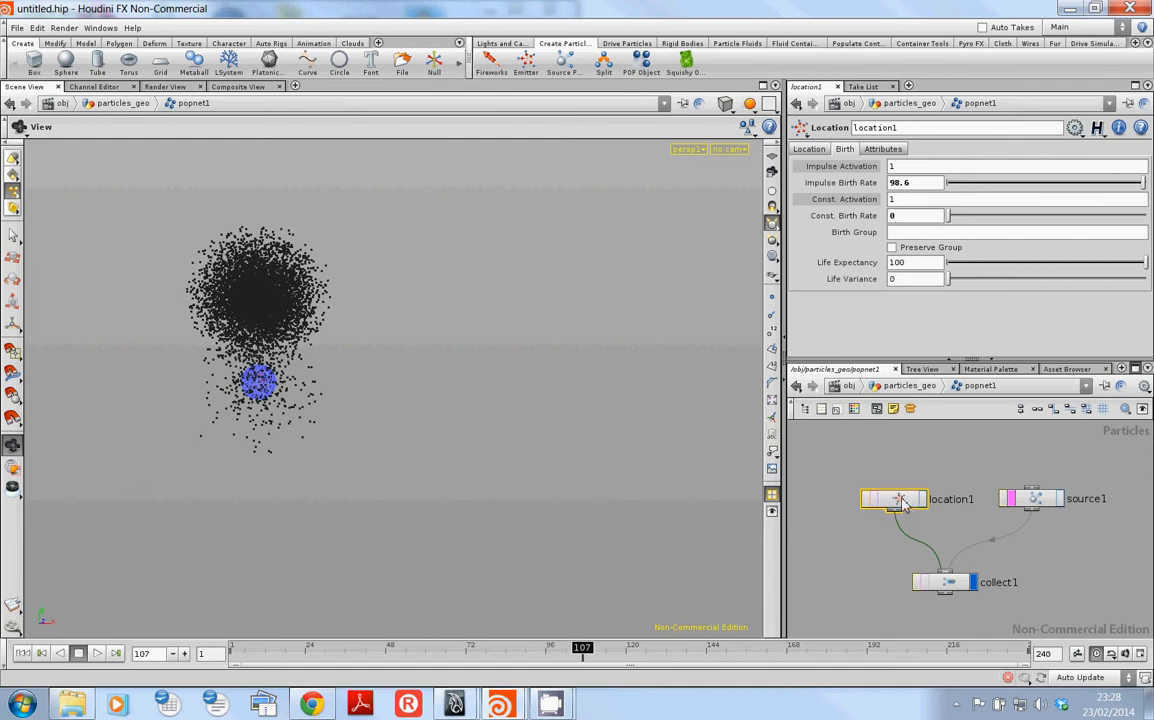
middle_click(897, 502)
- Set location1's Impulse Birth Rate to 0 and Const. Birth Rate to 100, replay the simulation, and check its particle information
left_click_drag(985, 182, 1150, 222)
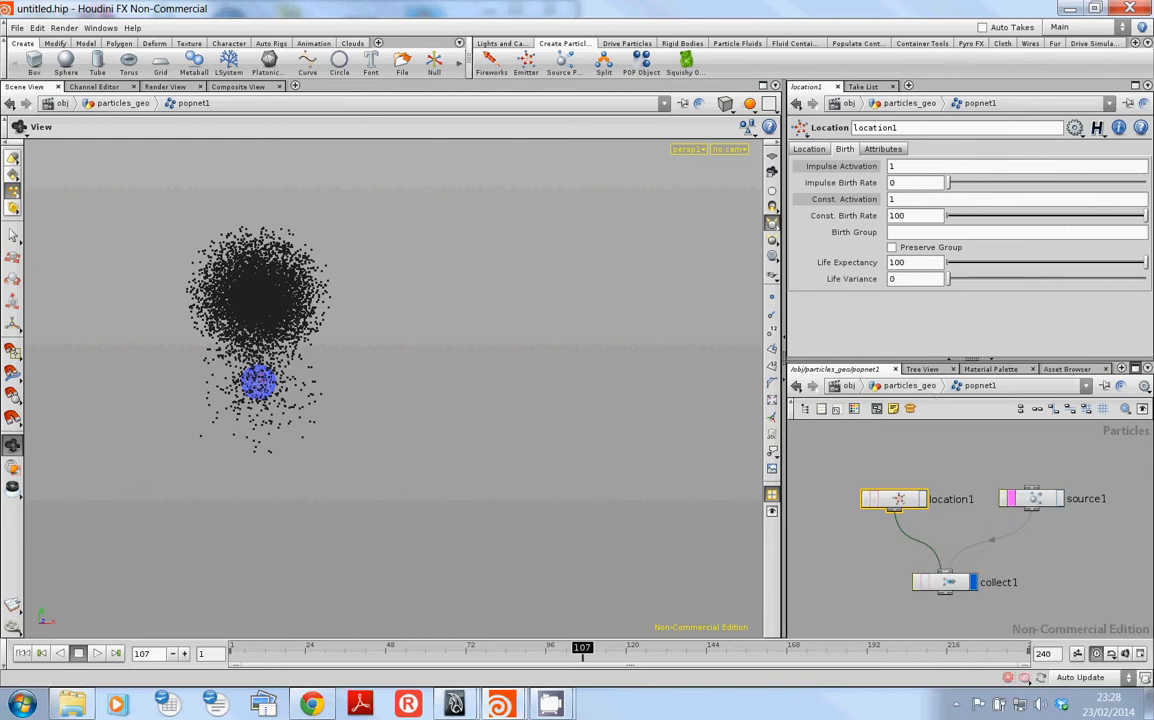
key("ctrl+Up")
key("Up")
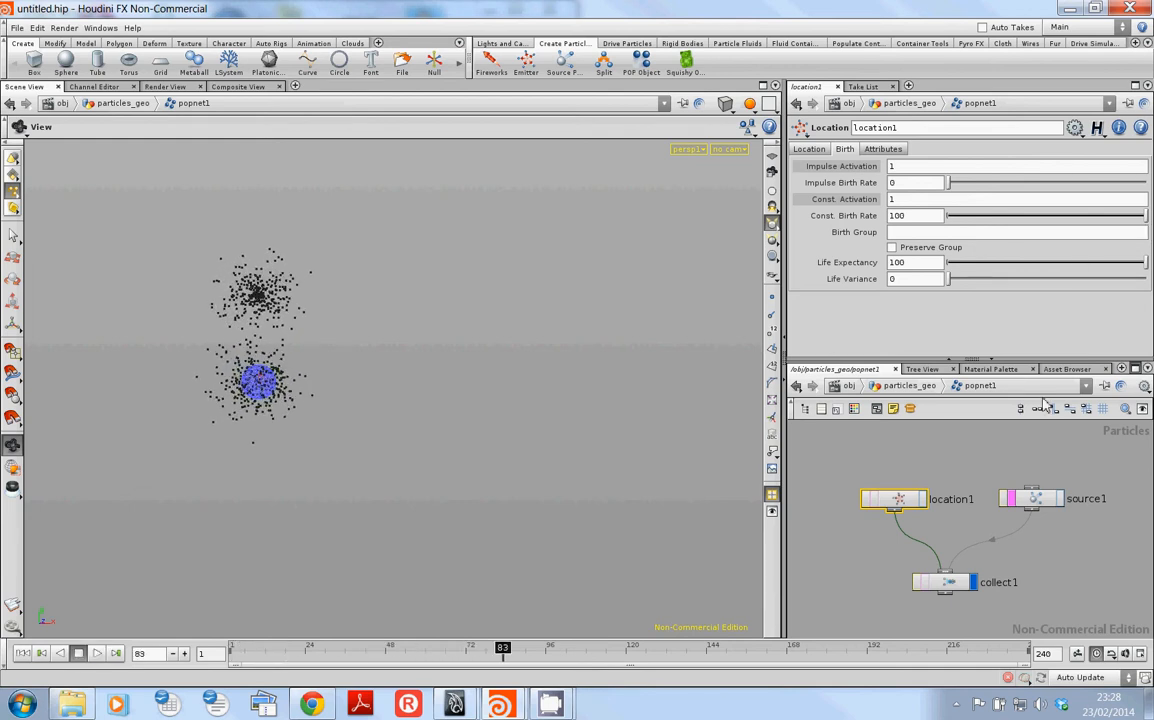
middle_click(896, 496)
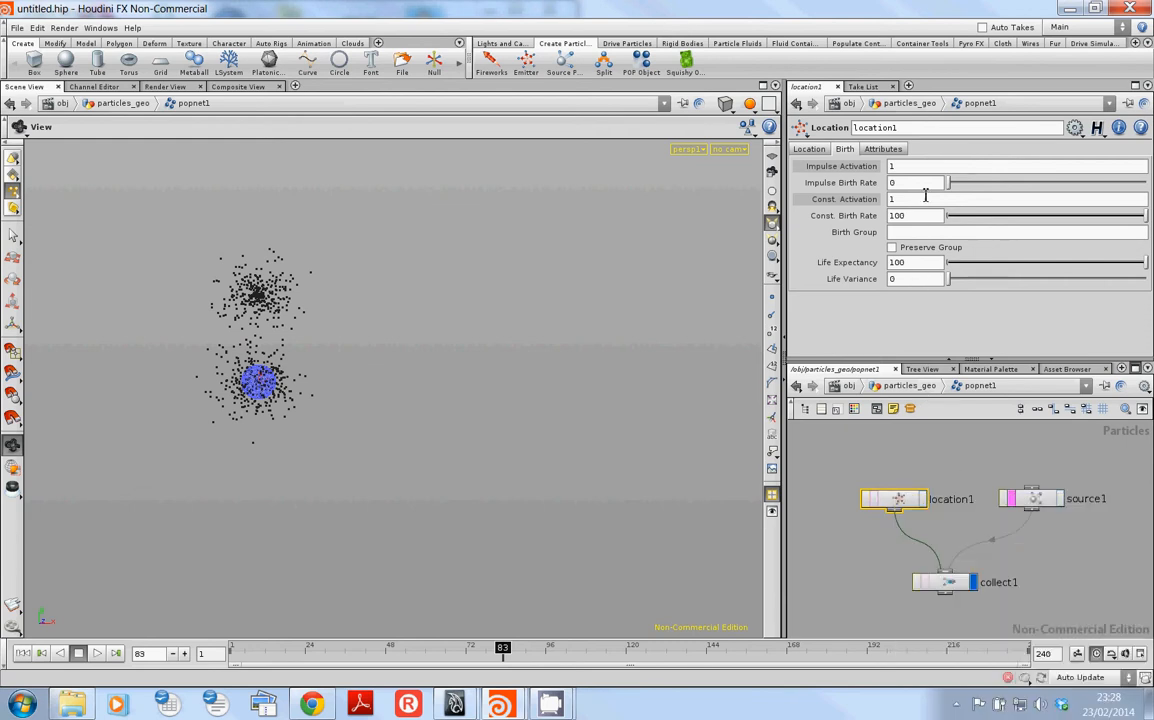
- Return to the first frame and set location1's Const. Activation to the expression "$FF <10"
left_click(20, 653)
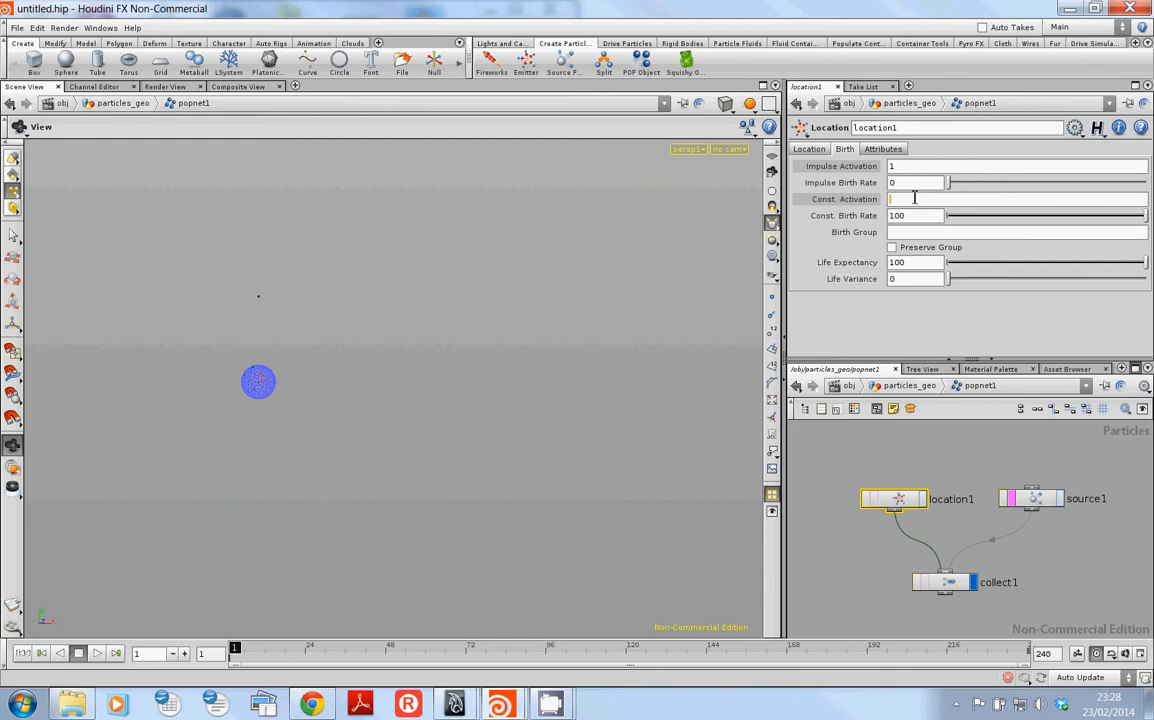
left_click(914, 198)
type("$FF")
type("F")
key("Return")
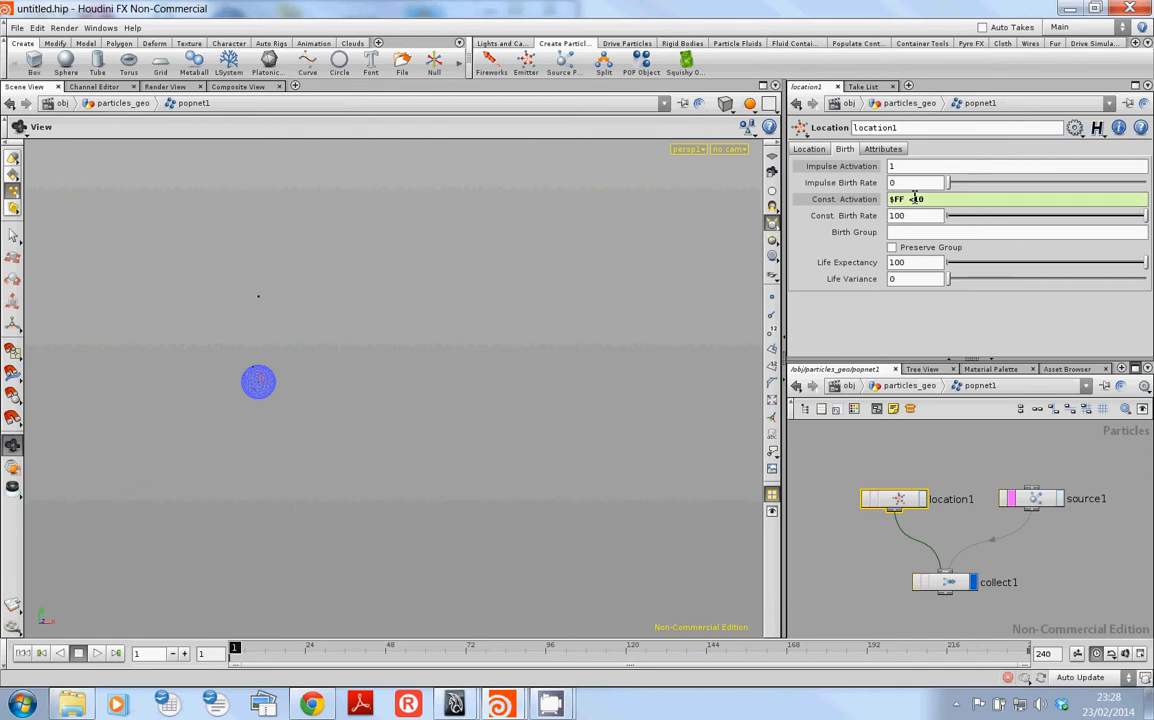
- Cook location1 and replay its emission several times from the first frame to check when particle births stop
left_click(922, 499)
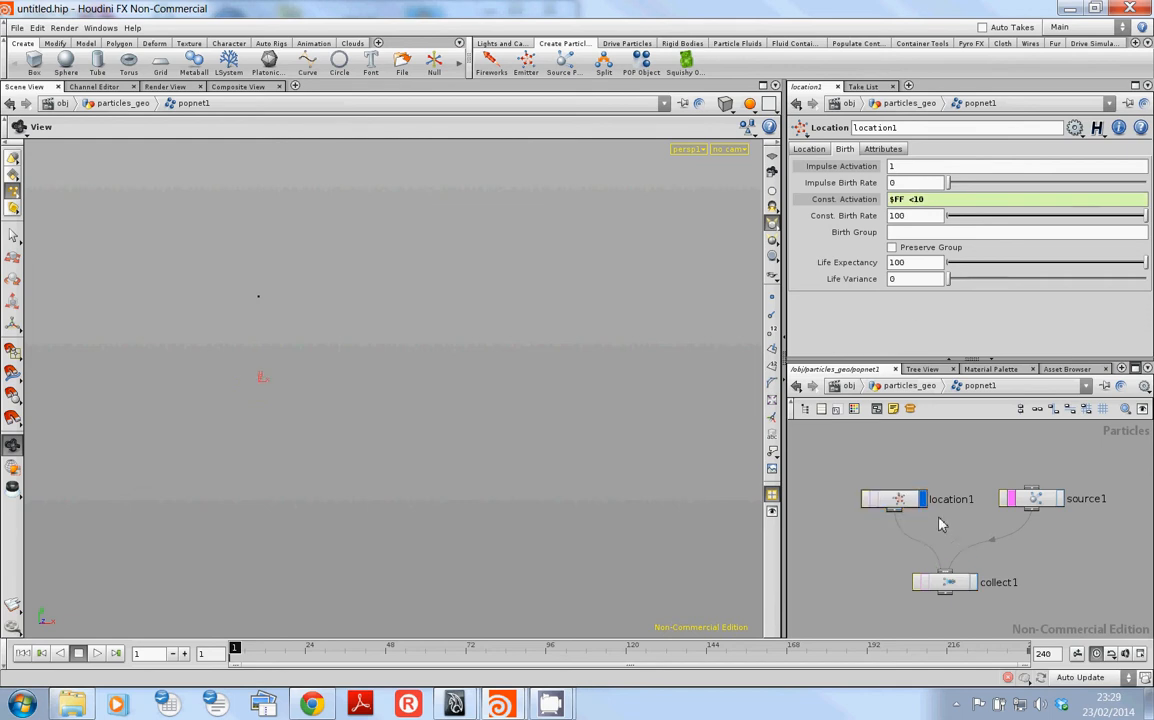
key("Up")
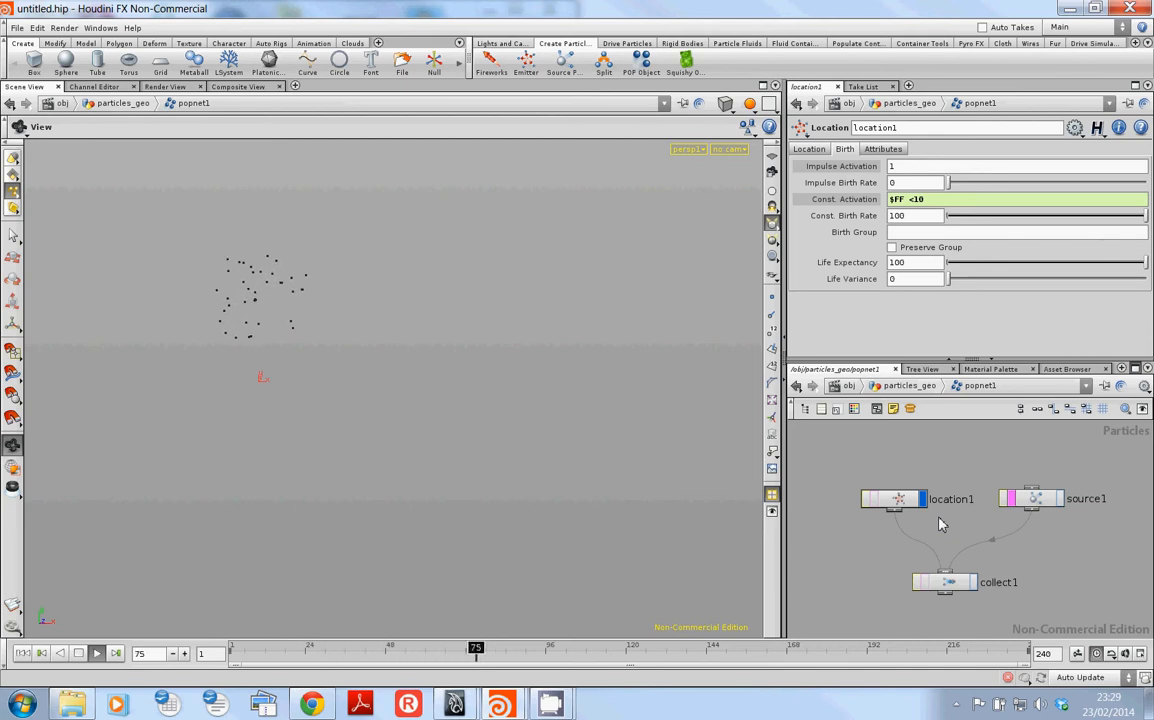
key("ctrl+Up")
key("Up")
key("Up")
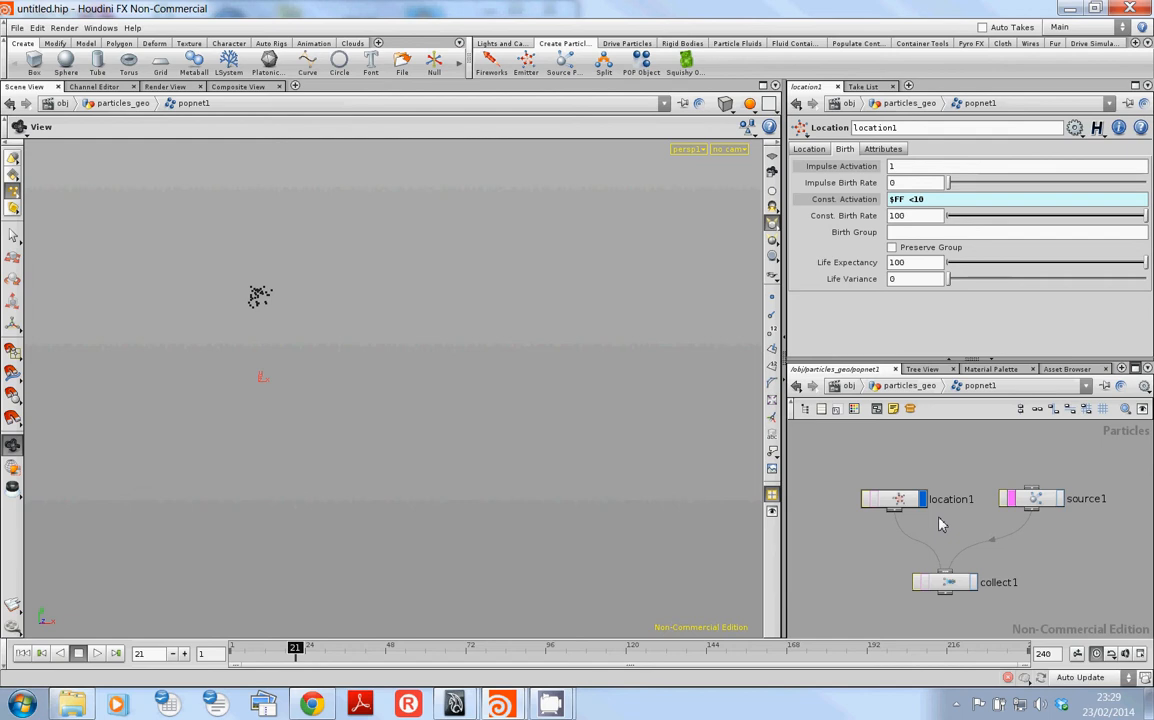
key("ctrl+Up")
key("Up")
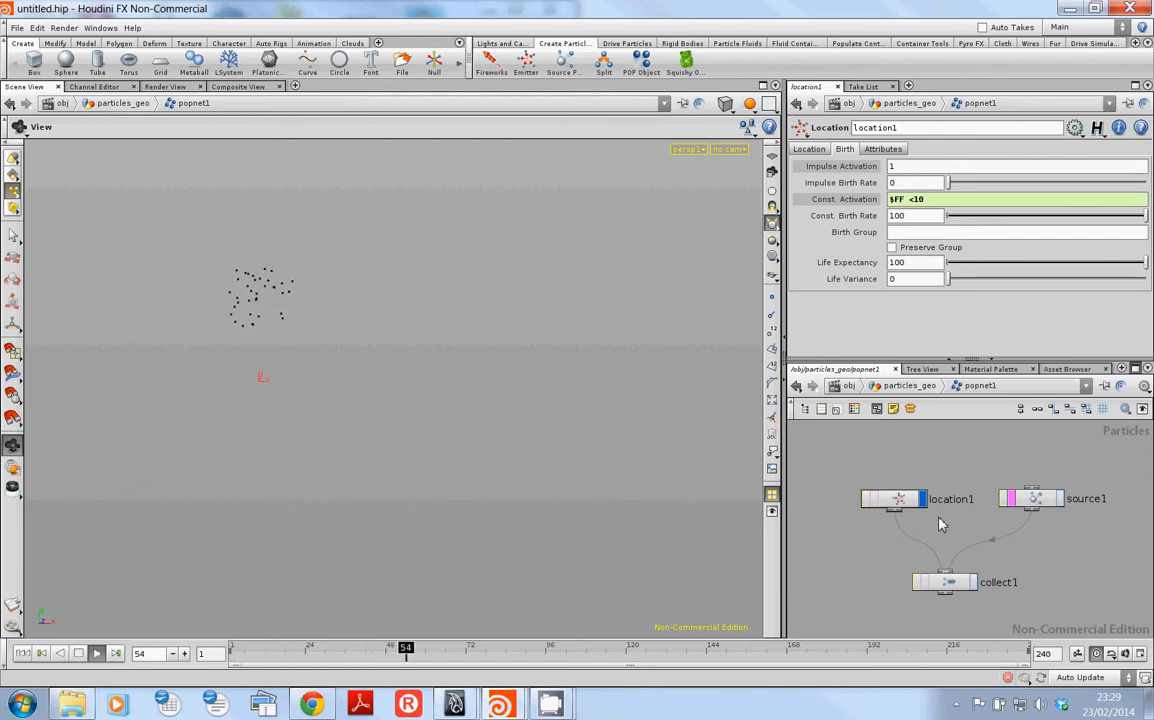
key("ctrl+Up")
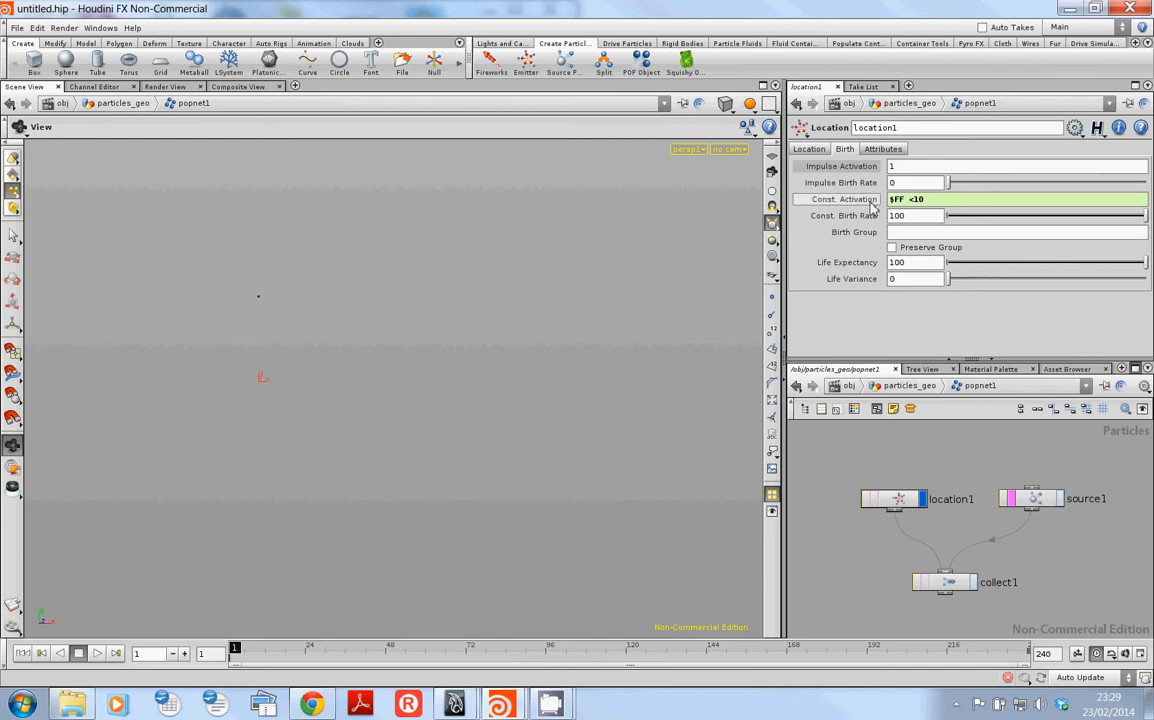
- Delete the channel on location1's Const. Activation, and undo the deletion
right_click(868, 203)
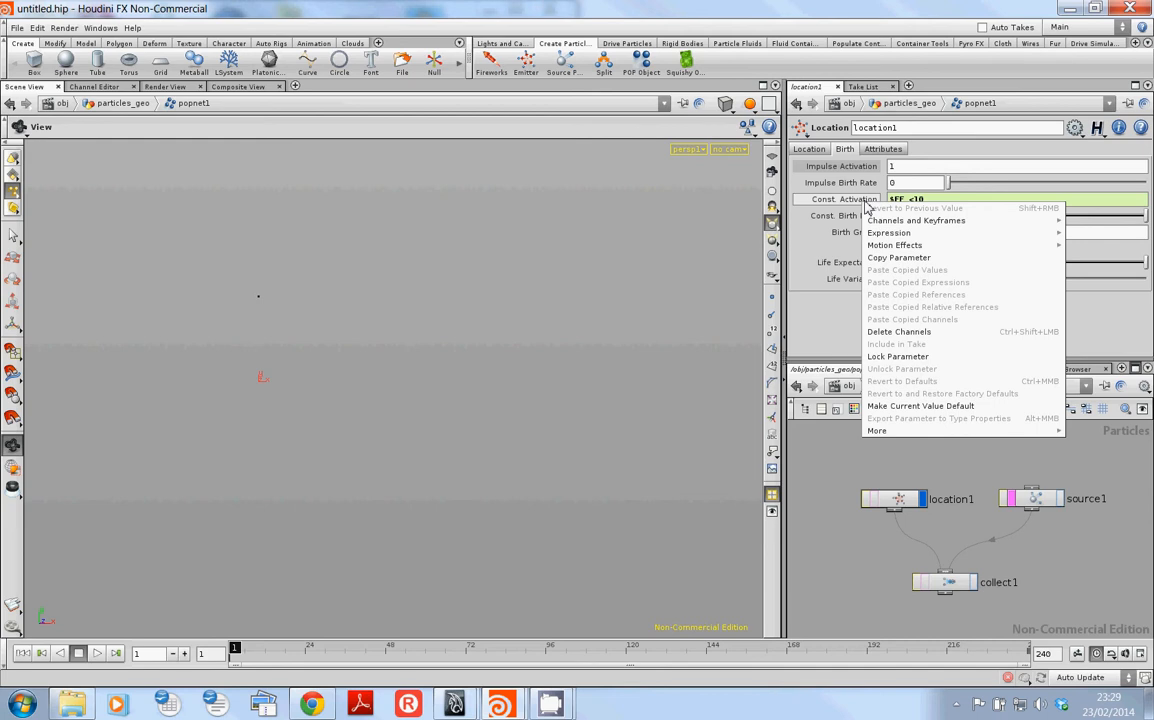
left_click(891, 332)
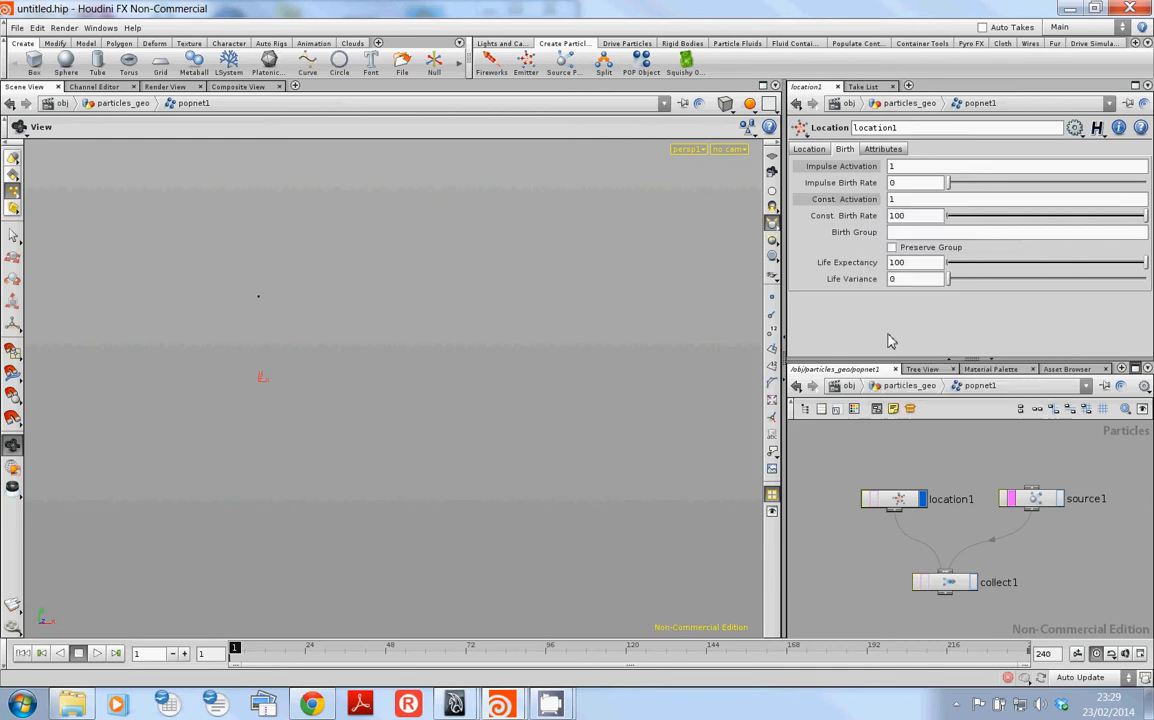
key("ctrl+z")
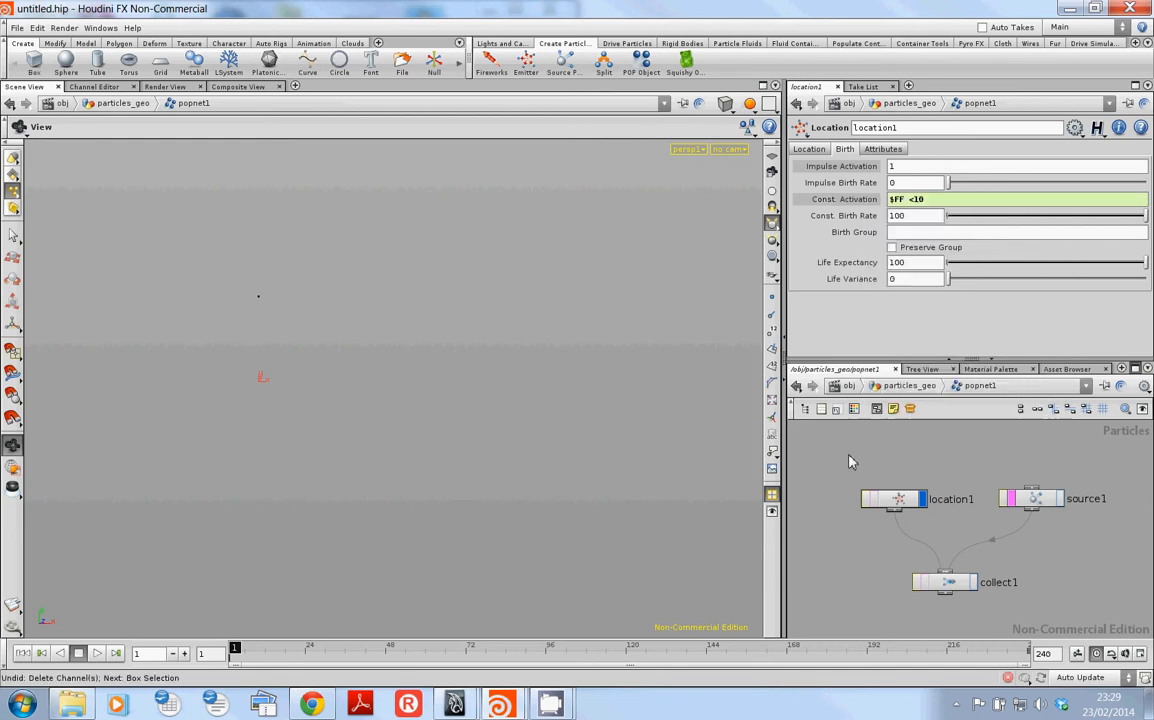
- Cook source1, show its Birth parameters, play its emission and return to the first frame
left_click(1060, 500)
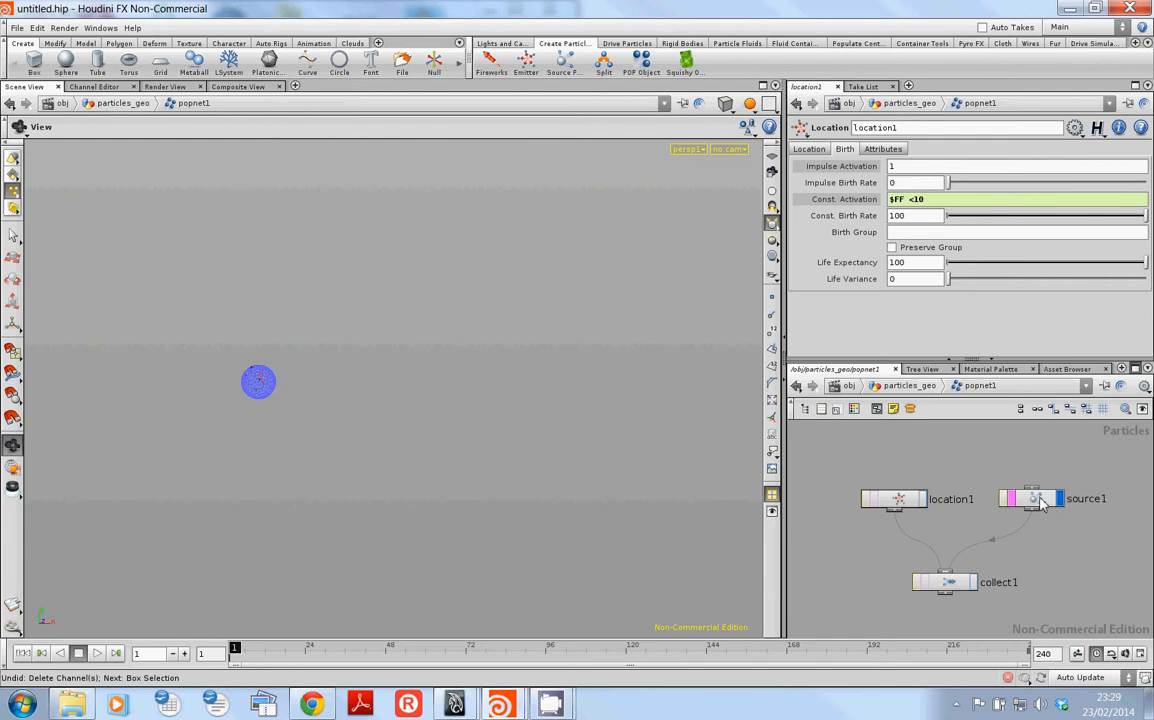
left_click(1040, 503)
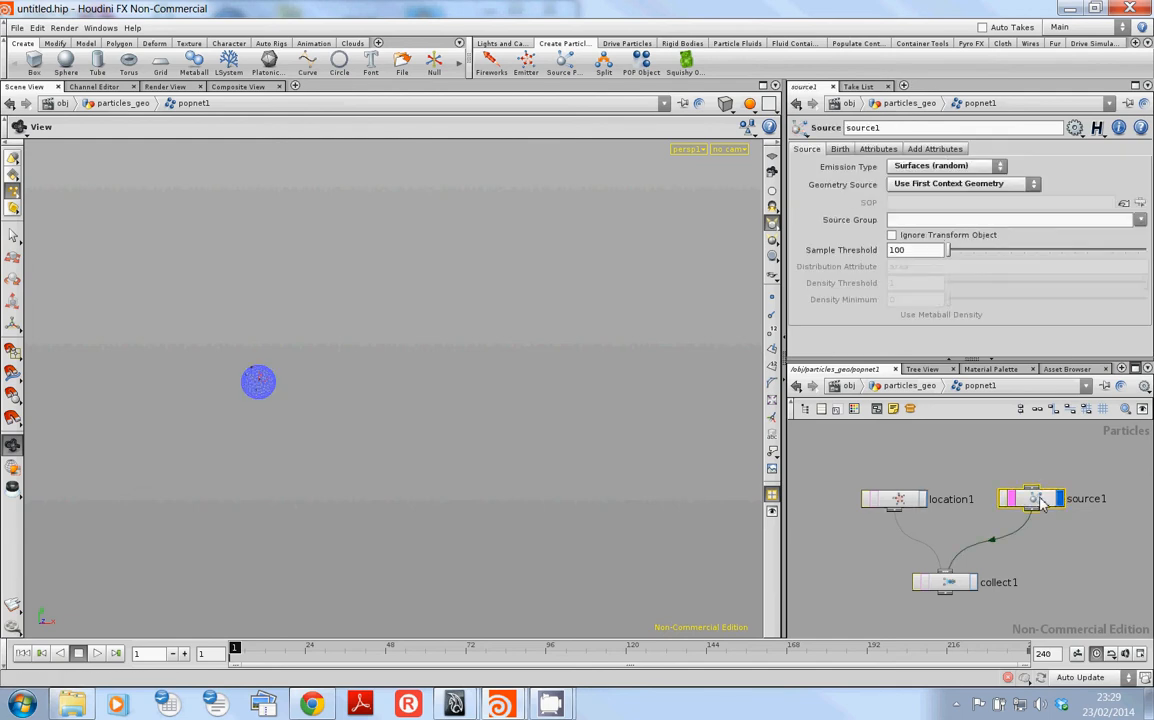
left_click(840, 148)
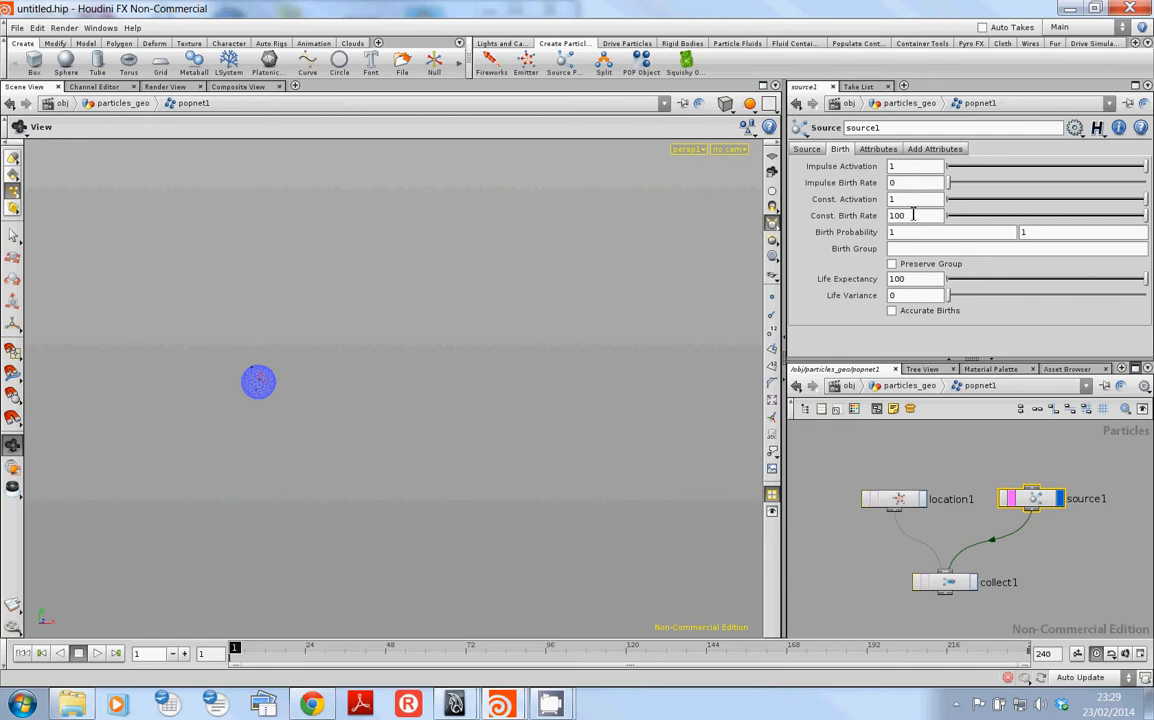
key("Up")
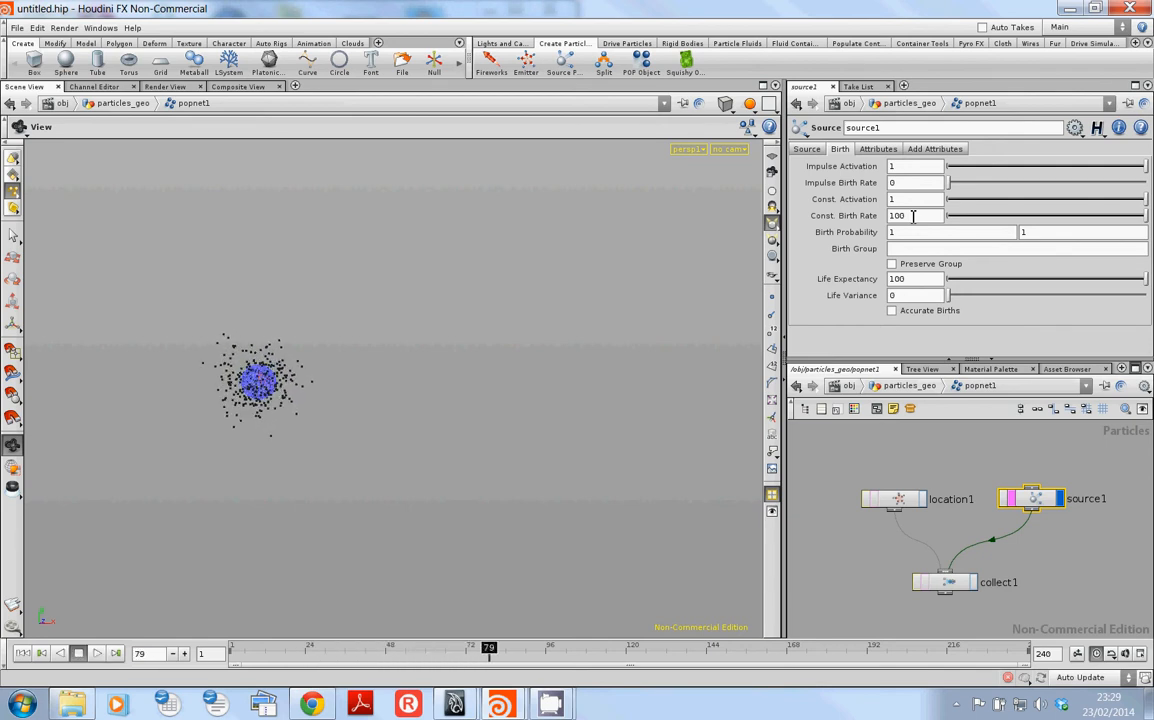
key("ctrl+Up")
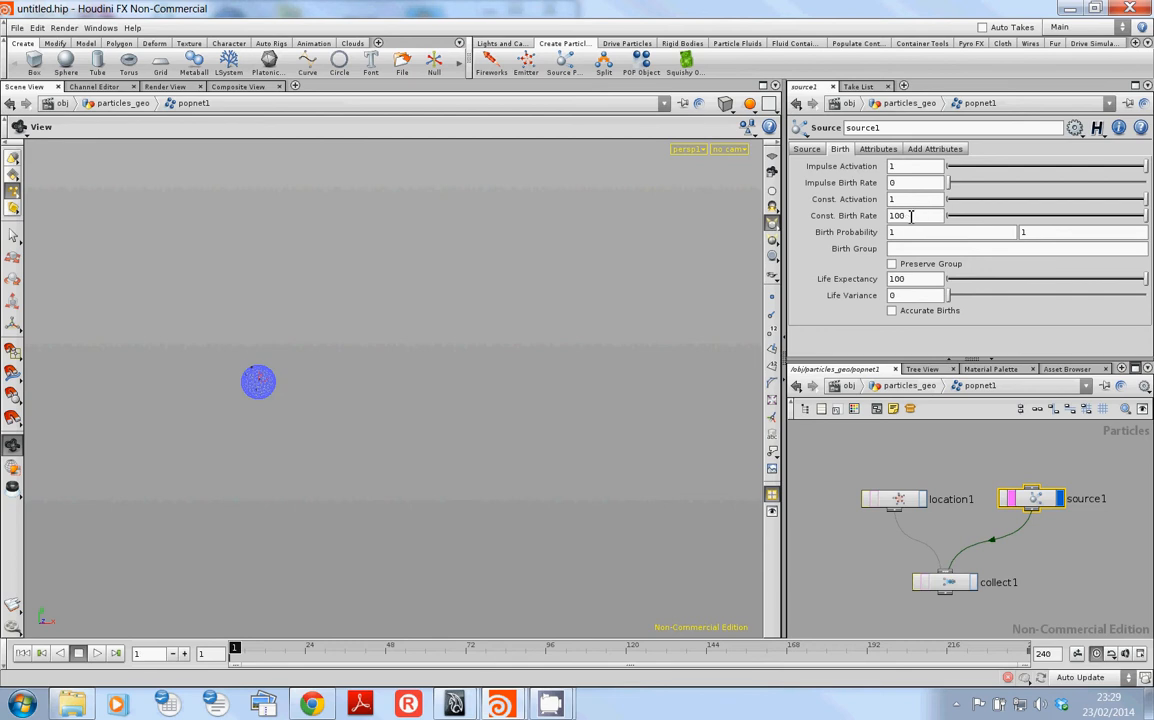
- Set a keyframe on source1's Const. Birth Rate at frame 1 with the value 100
right_click(912, 216)
mouse_move(922, 236)
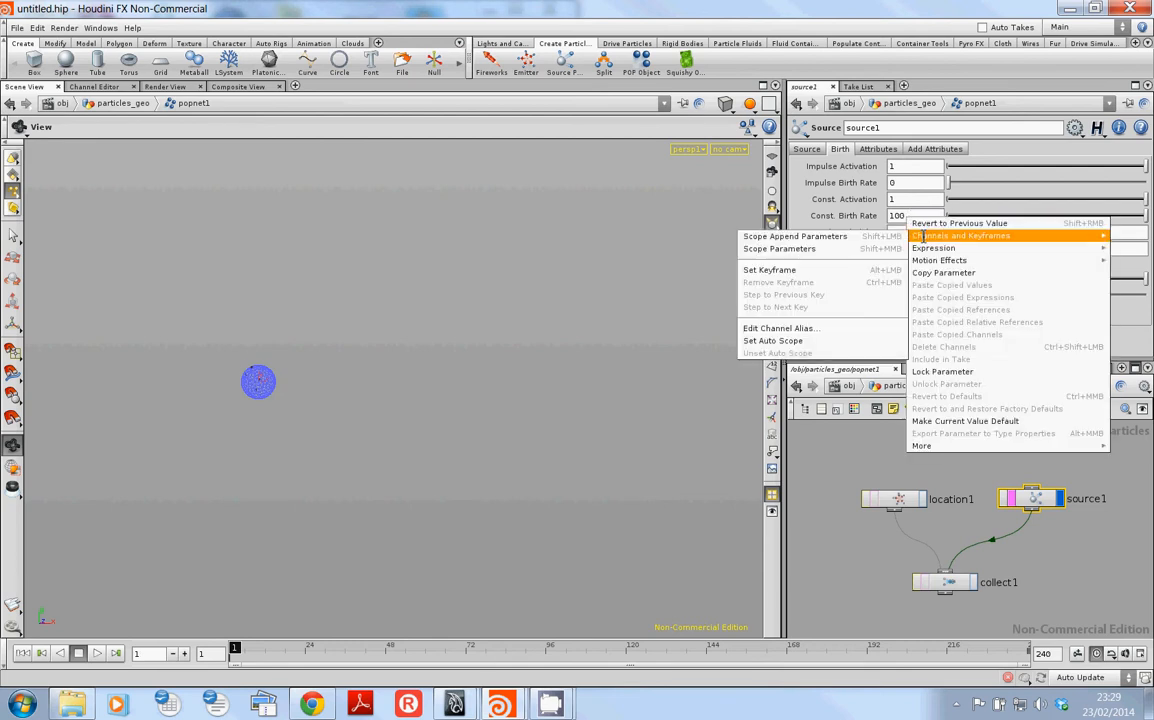
left_click(855, 271)
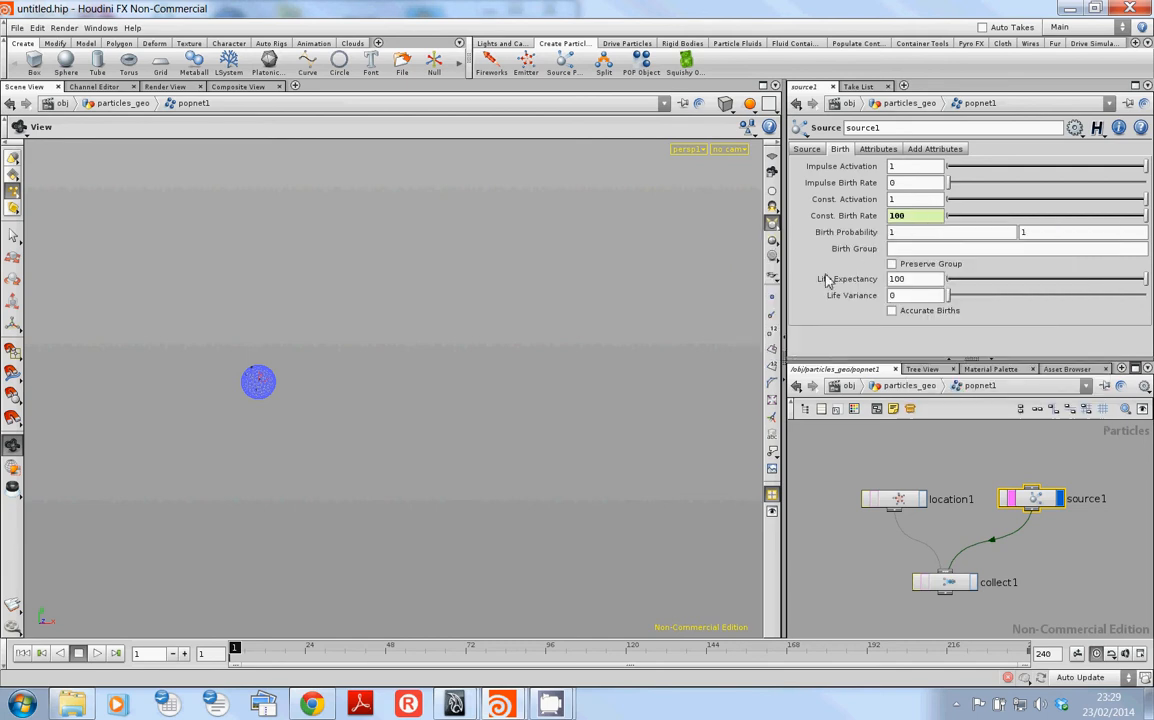
- Go to frame 80, set source1's Const. Birth Rate to 0, and commit the change as a keyframe
left_click(492, 650)
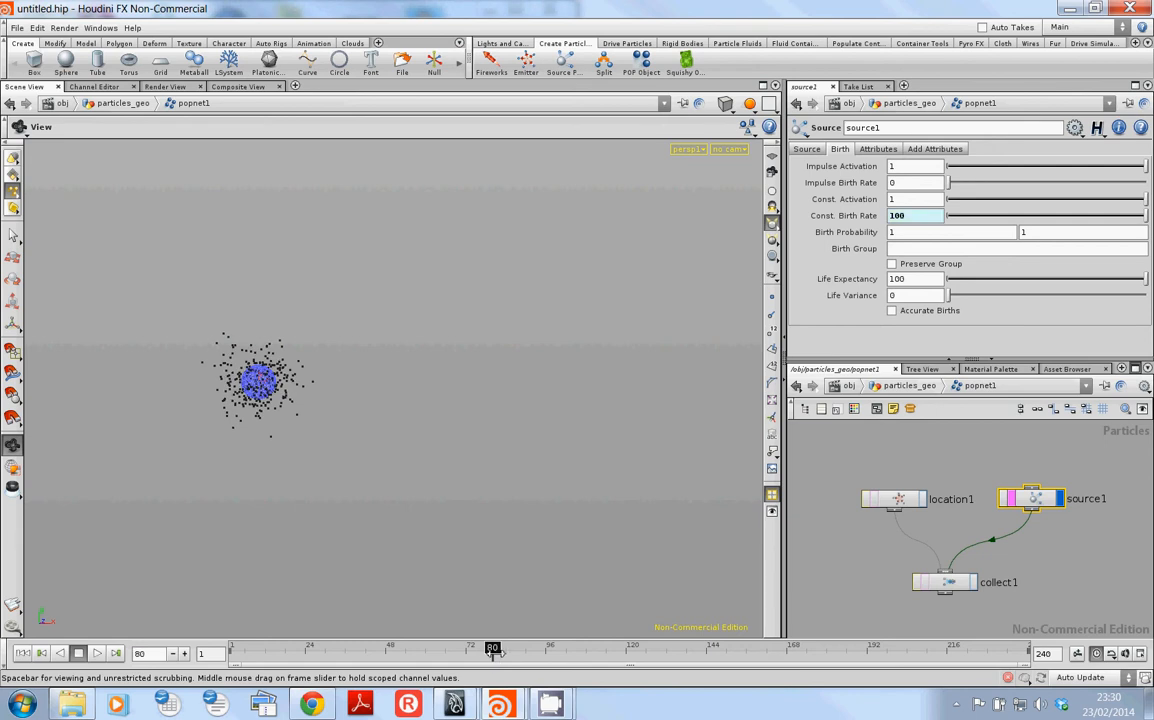
left_click(931, 215)
type("0")
key("Return")
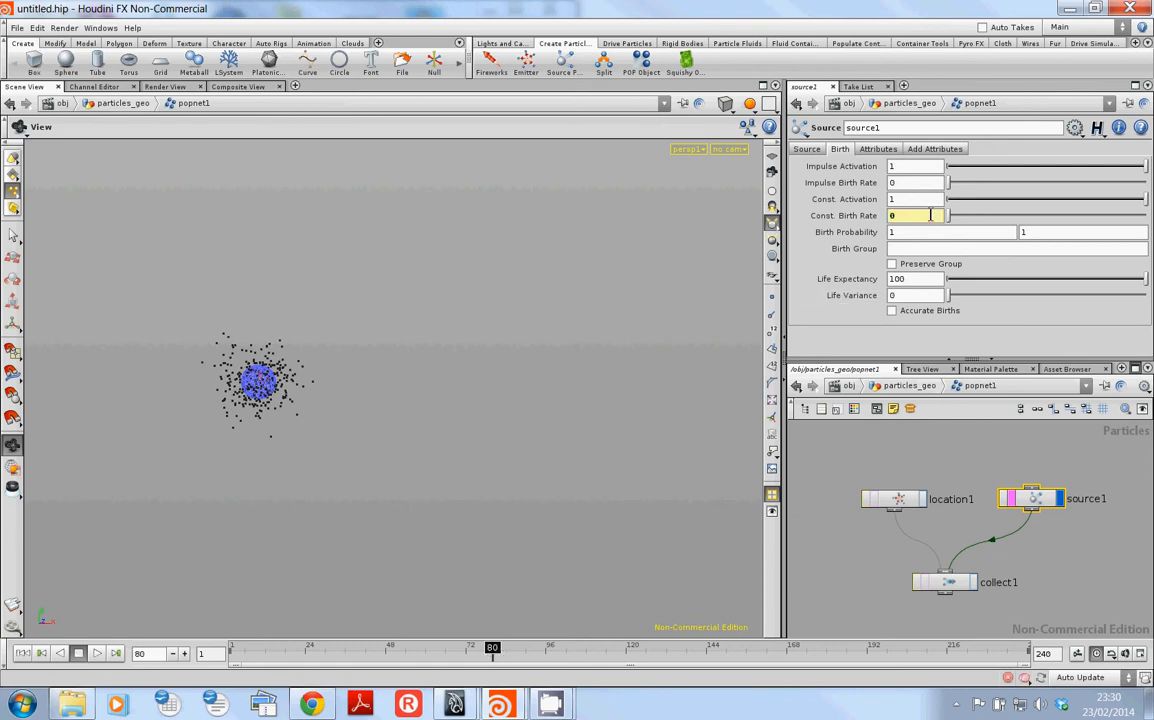
right_click(929, 215)
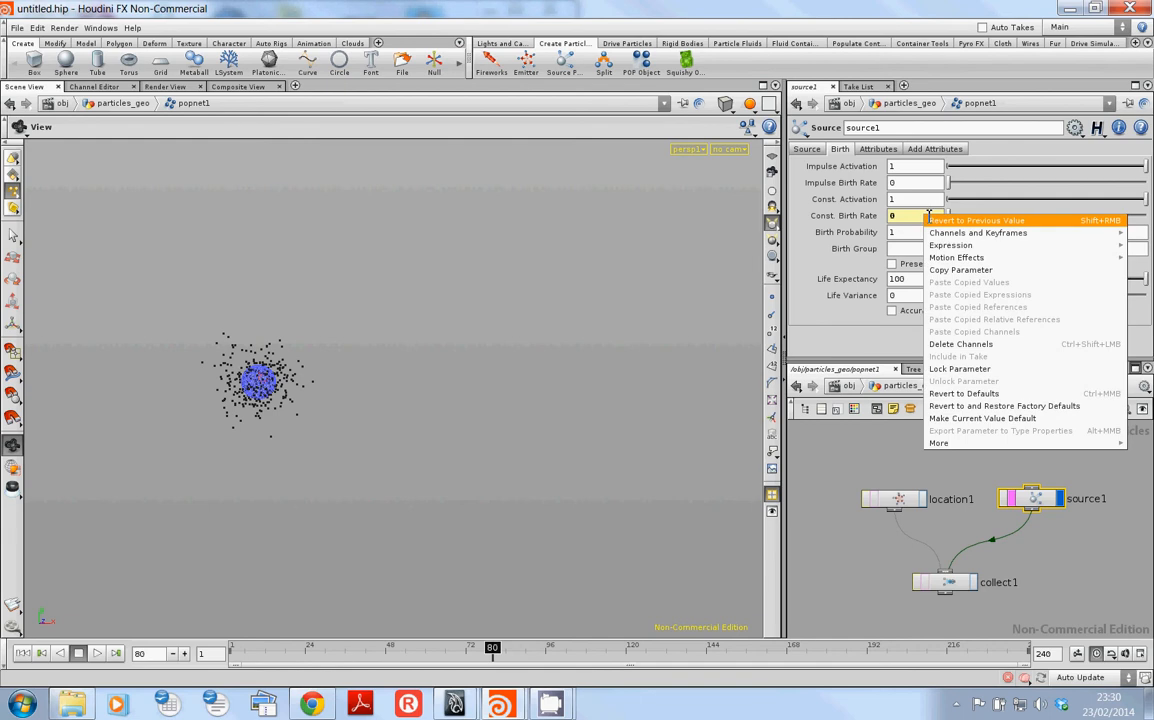
mouse_move(935, 233)
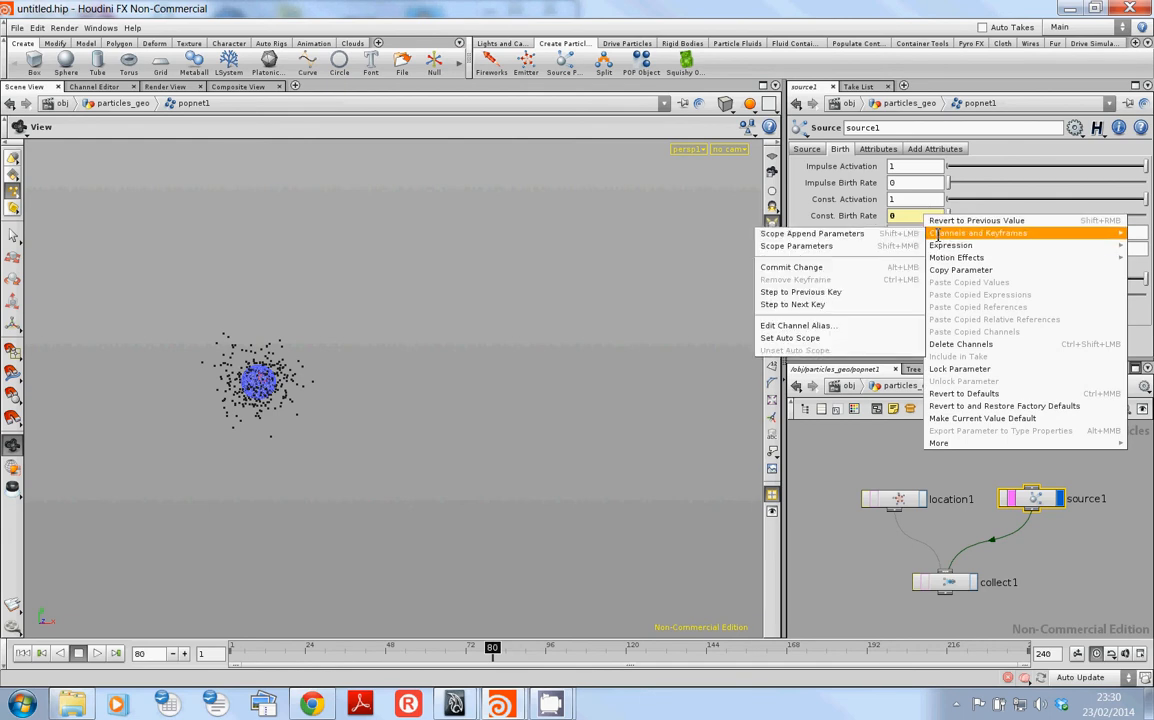
left_click(897, 268)
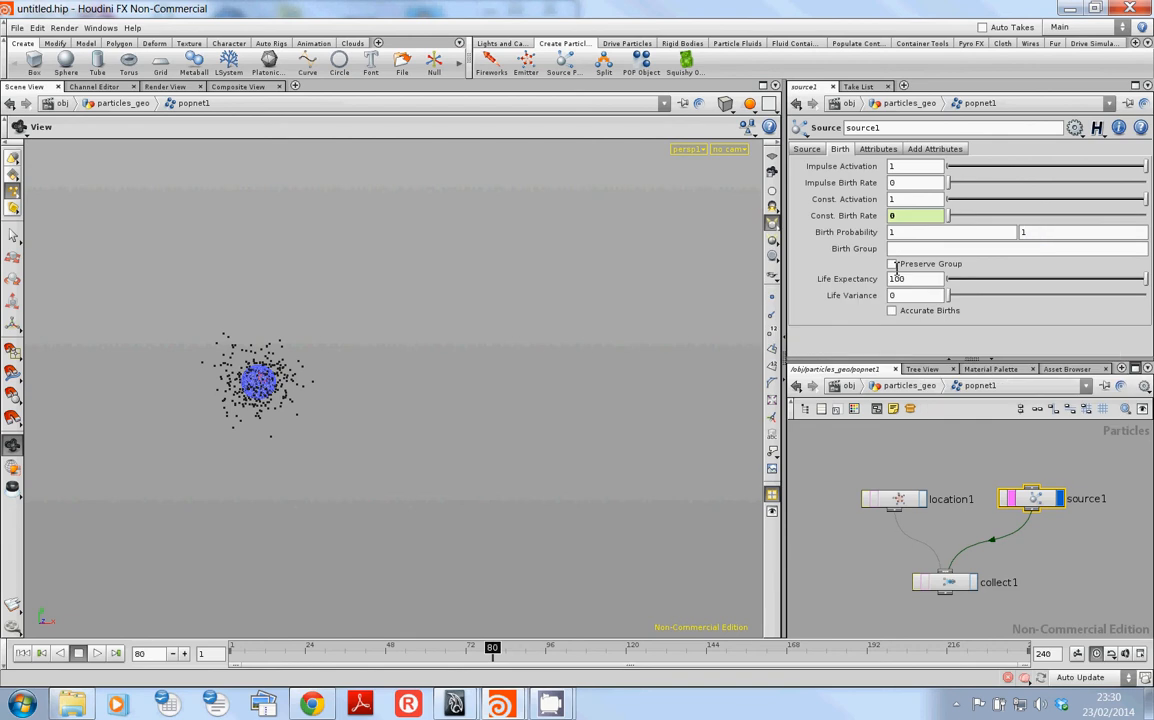
- Replay source1's emission from the first frame to check the animated birth rate, and return to frame 1
key("ctrl+Up")
key("Up")
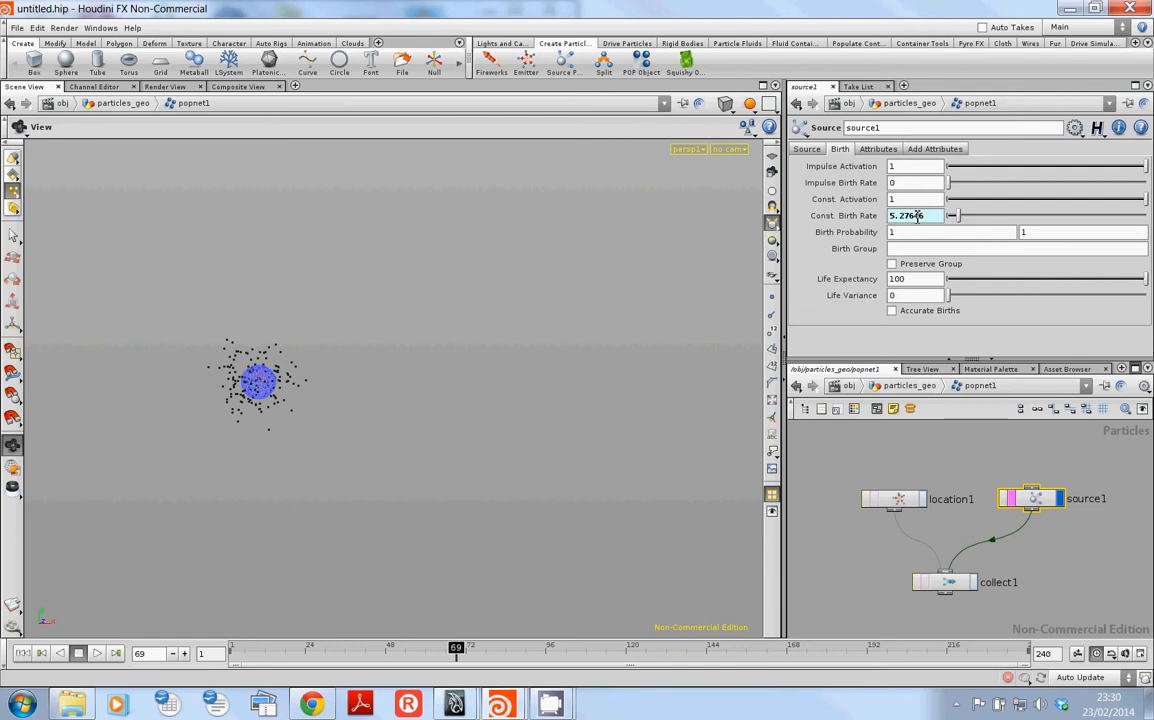
key("Up")
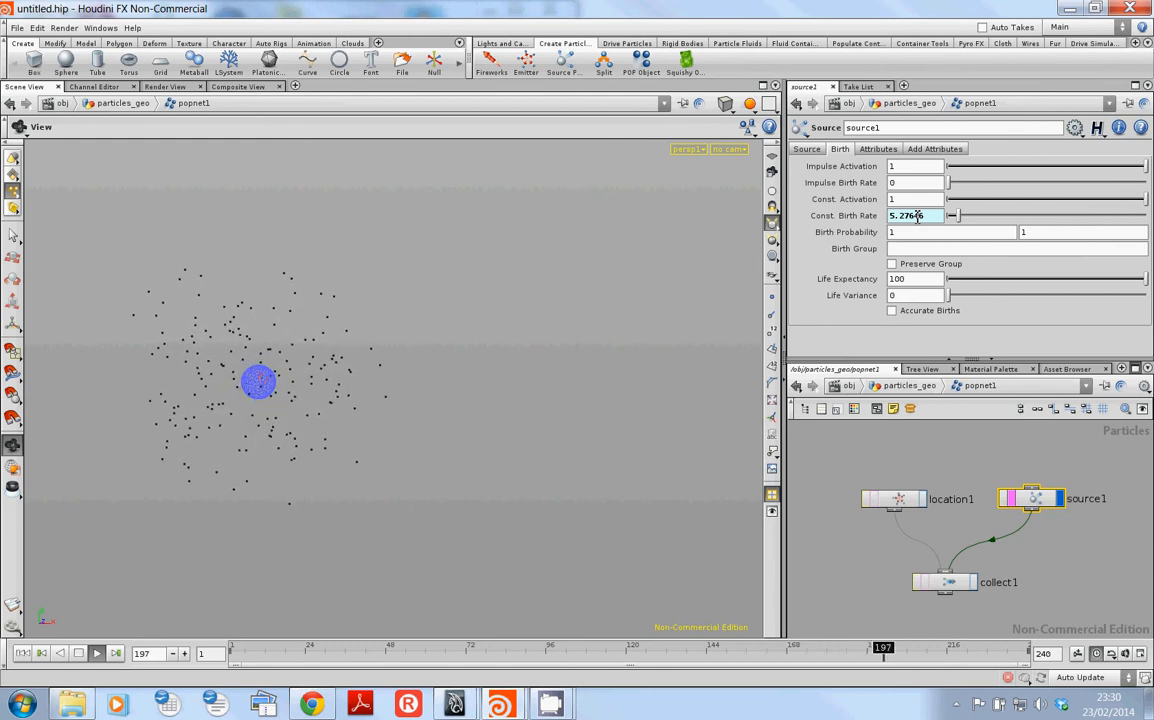
key("Up")
key("ctrl+Up")
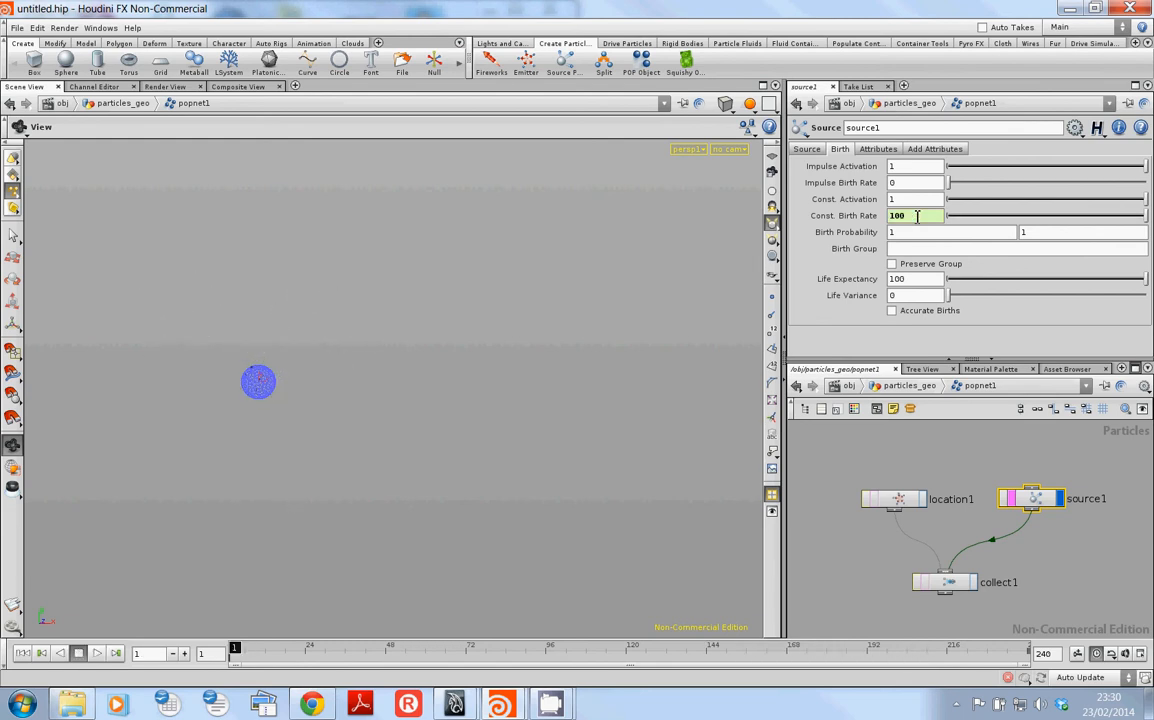
- Scope source1's Const. Birth Rate in the Channel Editor and frame its whole animation curve
right_click(917, 216)
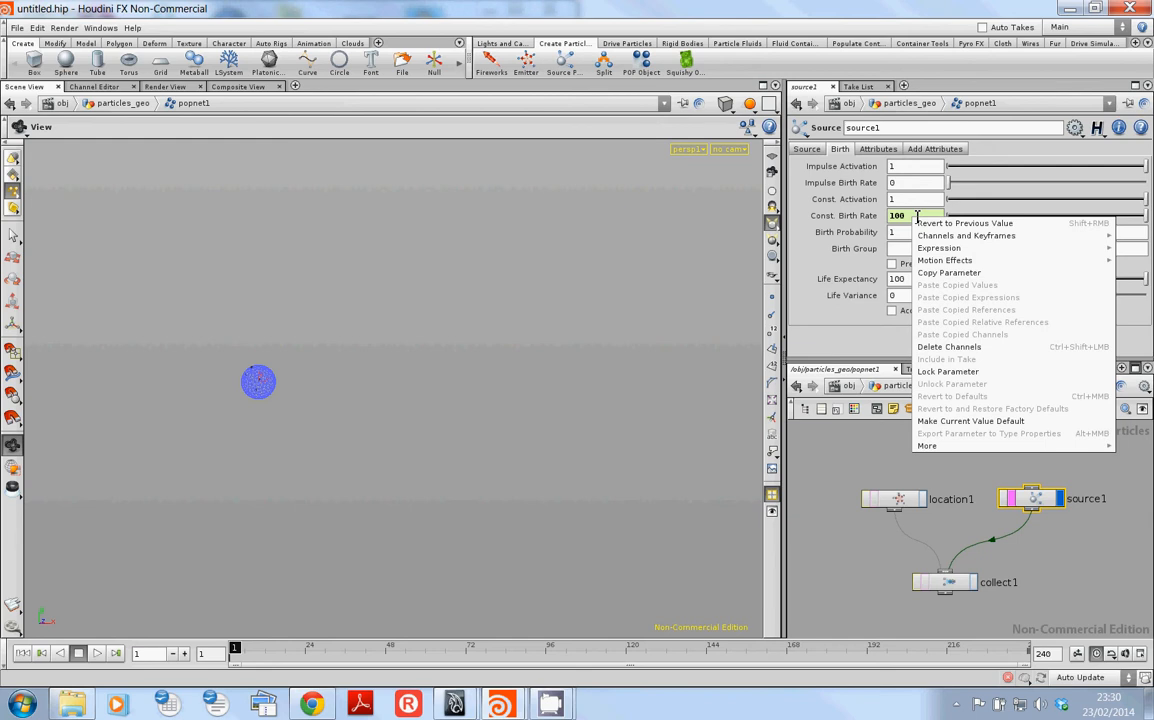
mouse_move(922, 236)
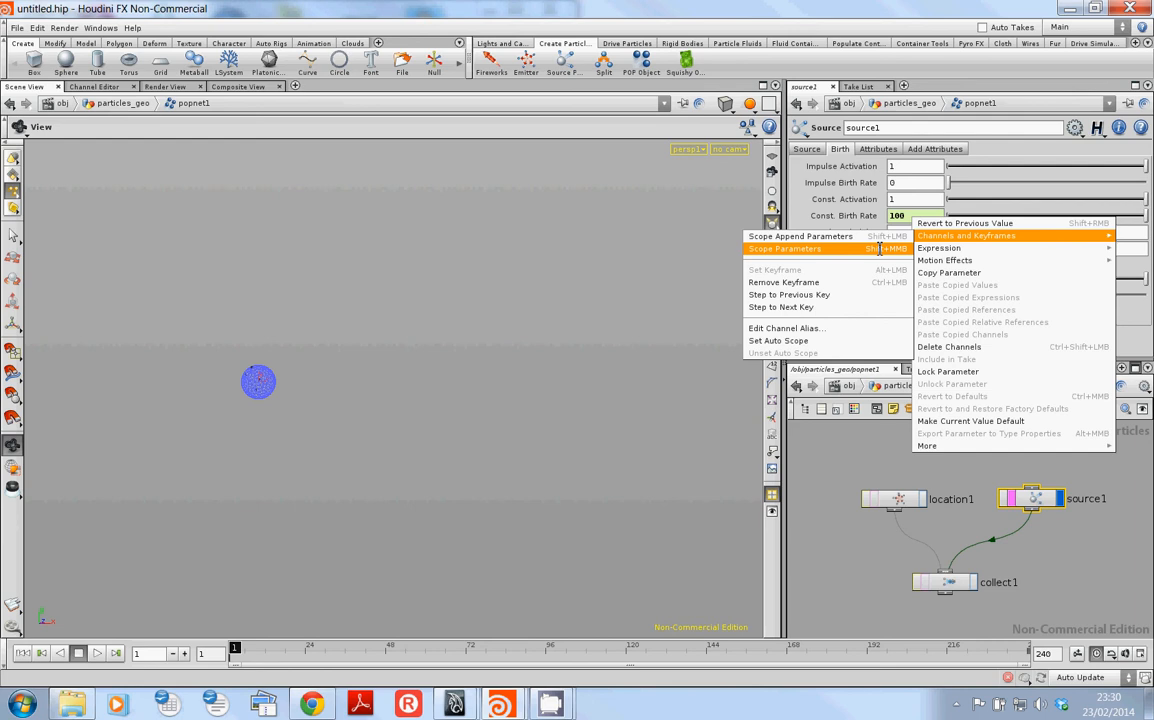
left_click(880, 250)
left_click_drag(330, 10, 610, 126)
middle_click_drag(539, 339, 546, 370)
right_click_drag(549, 365, 469, 368)
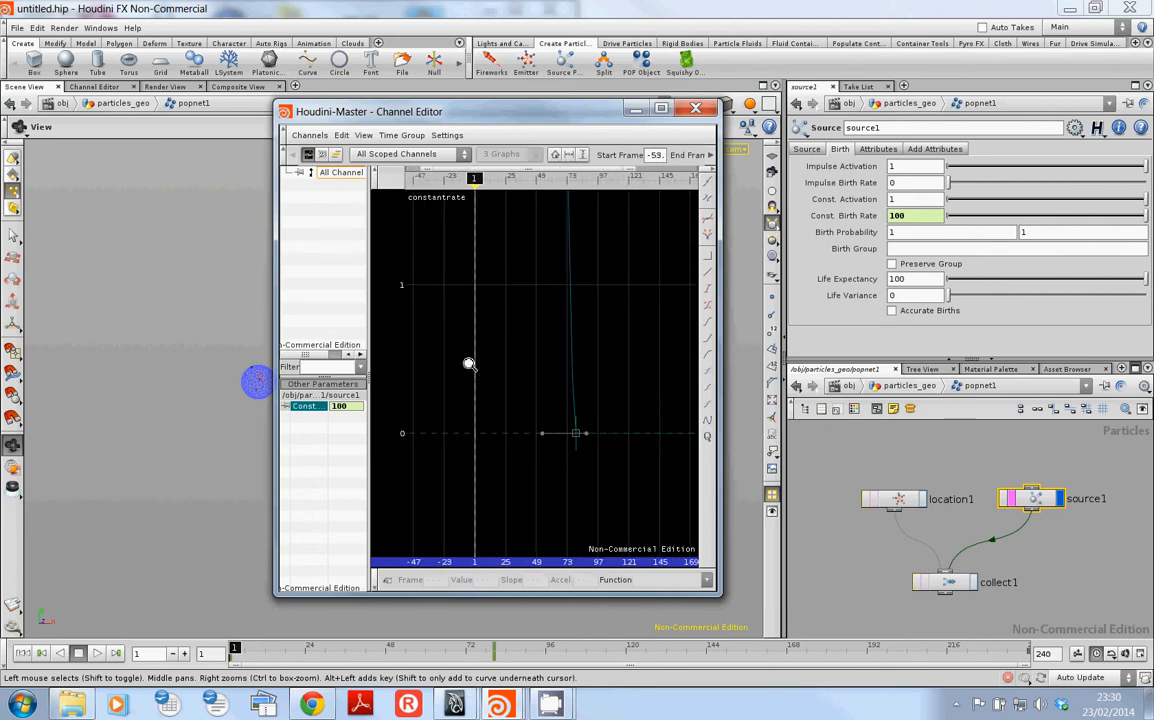
key("h")
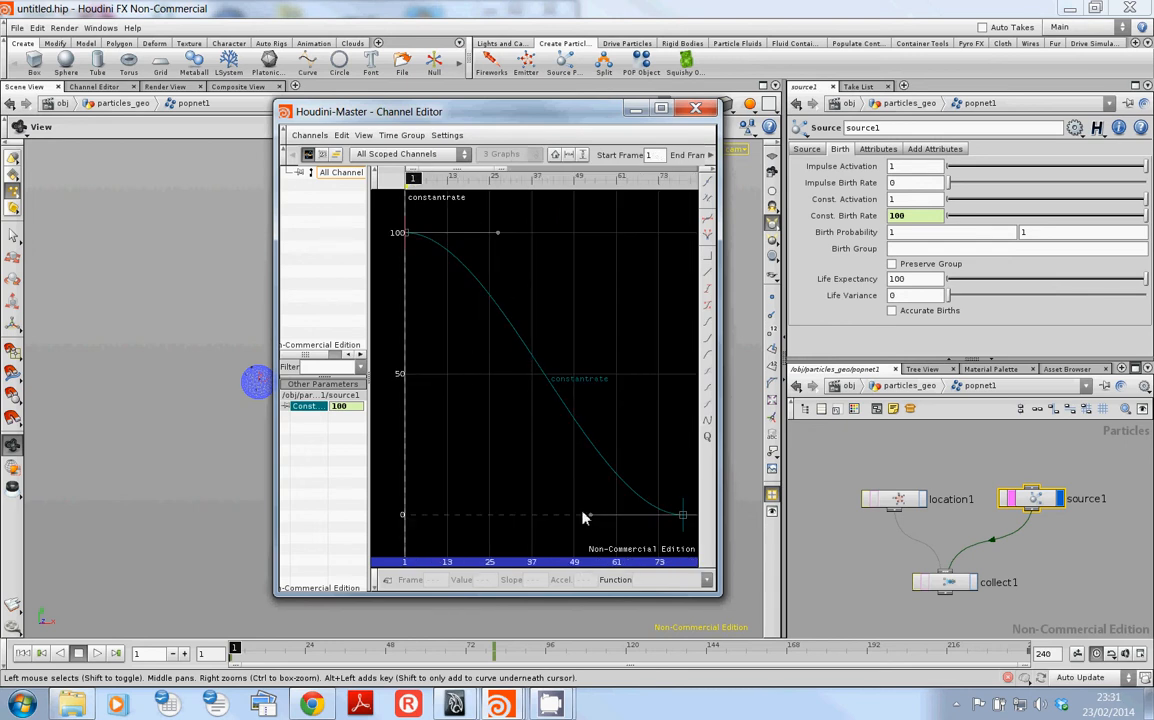
- Reshape the constantrate curve by steepening the tangent handles of its start and end keyframes
left_click_drag(590, 517, 638, 431)
left_click(498, 234)
left_click_drag(498, 234, 443, 362)
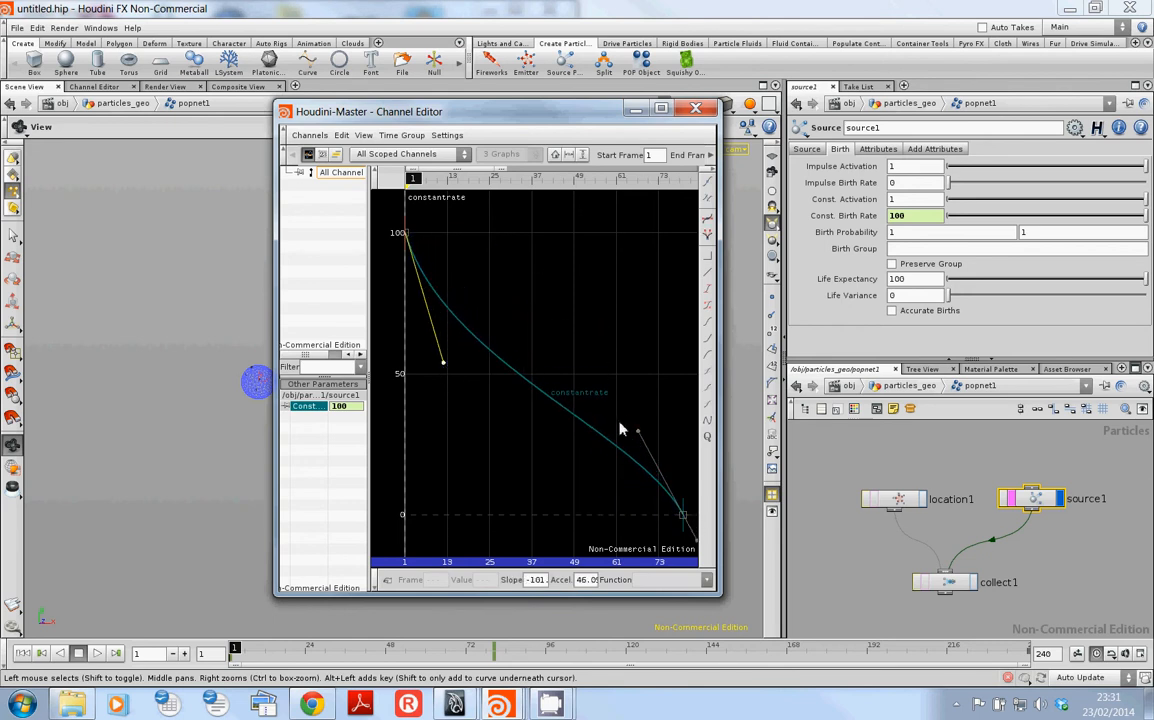
left_click_drag(641, 433, 665, 440)
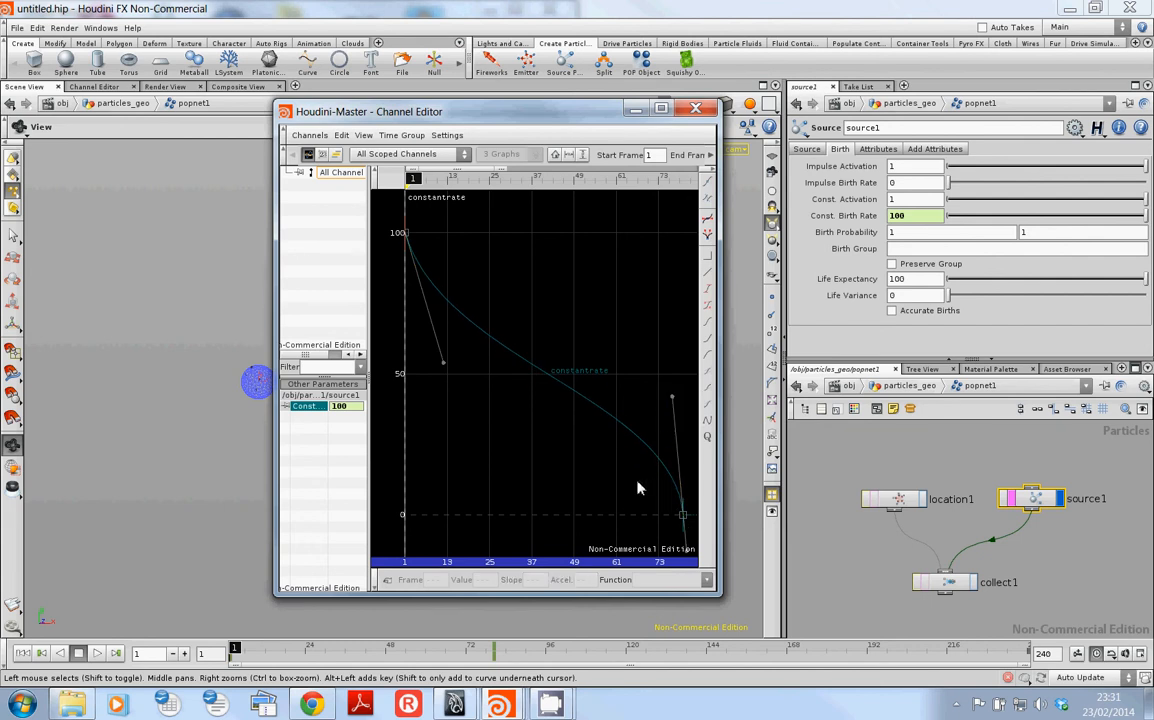
- Select the constantrate curve's end keyframe and move it to frame 70, finally settling on frame 60
left_click_drag(628, 482, 697, 548)
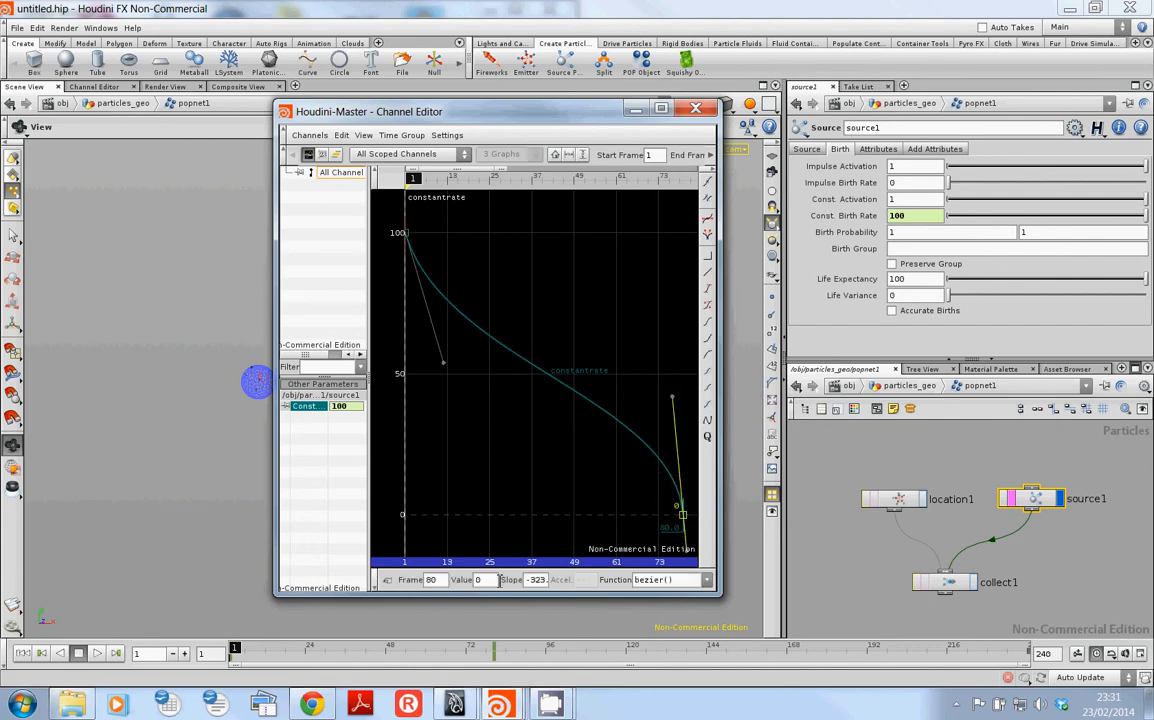
double_click(445, 581)
type("70")
key("Return")
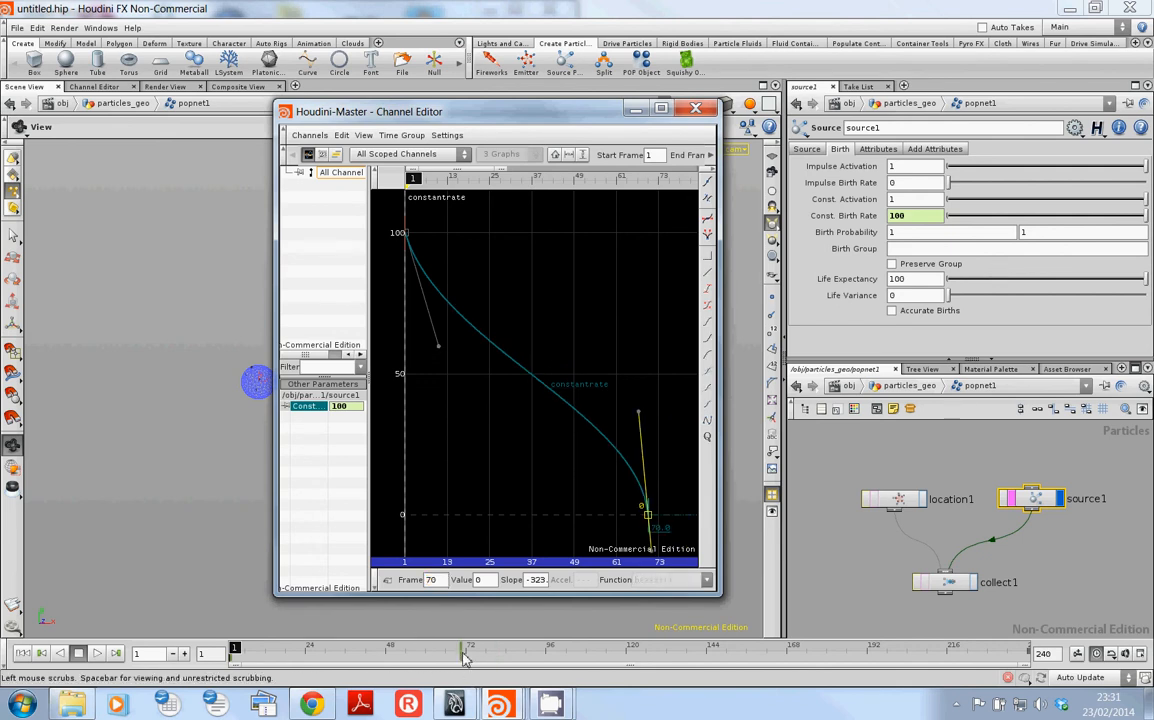
double_click(436, 580)
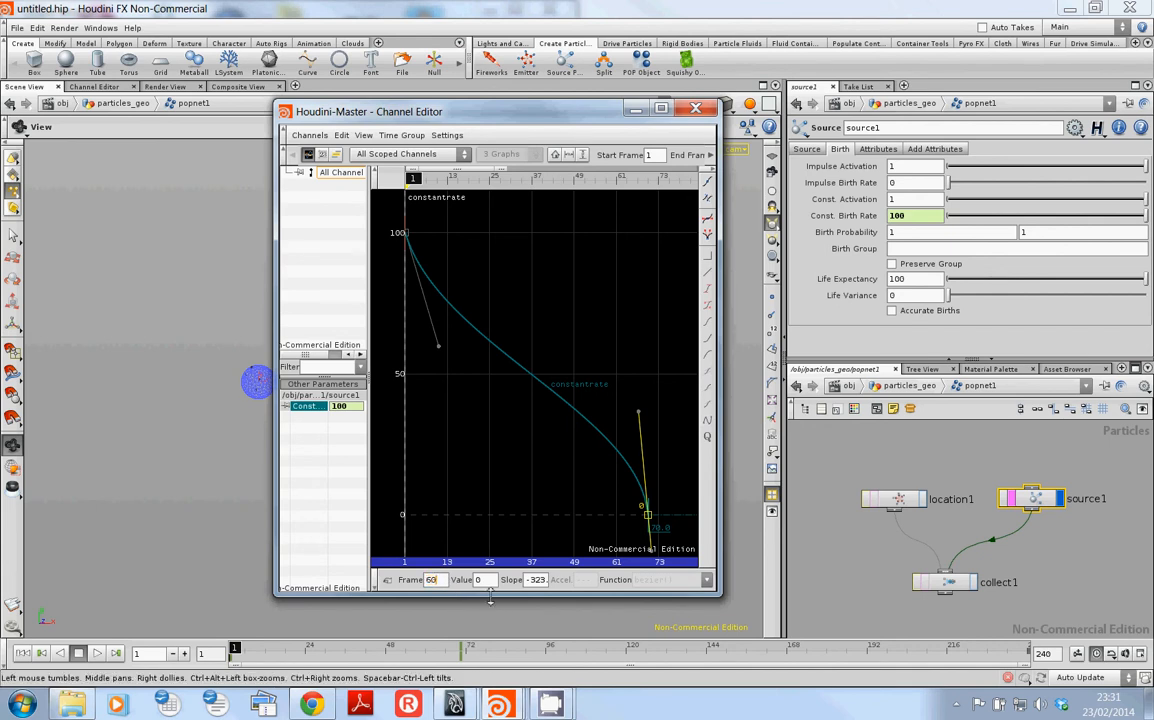
type("60")
key("Return")
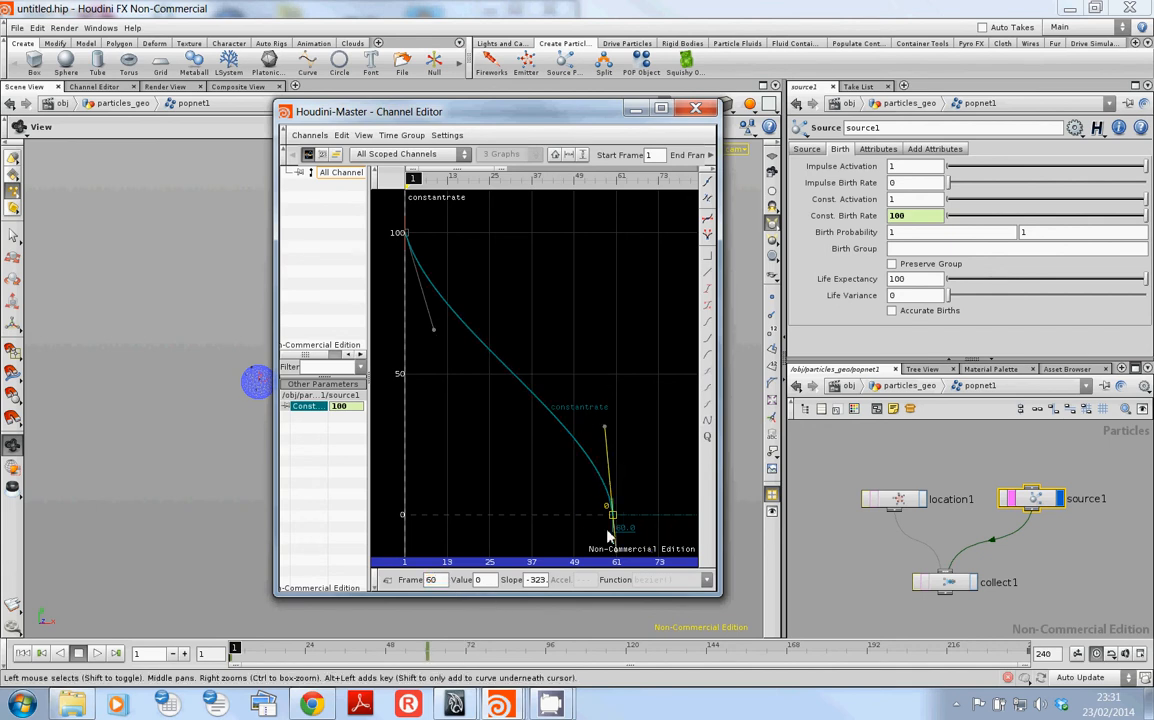
- Move the Channel Editor off the particles and play the emission to check the reshaped birth rate curve
left_click_drag(597, 119, 789, 71)
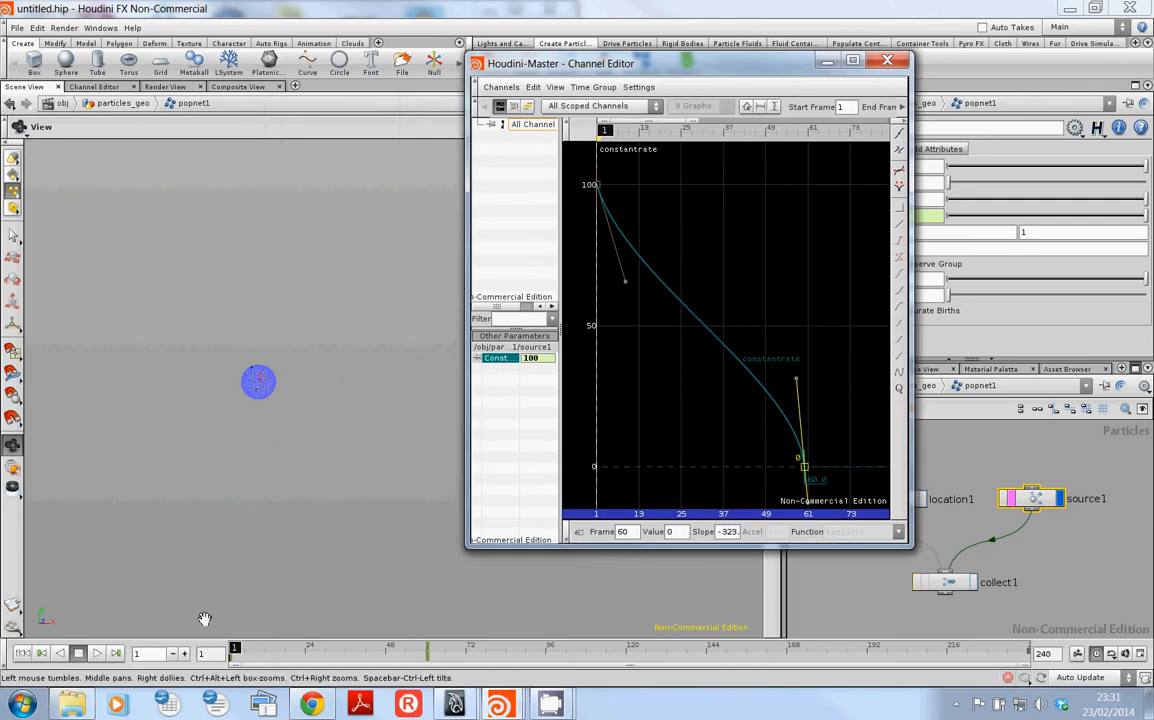
left_click(97, 653)
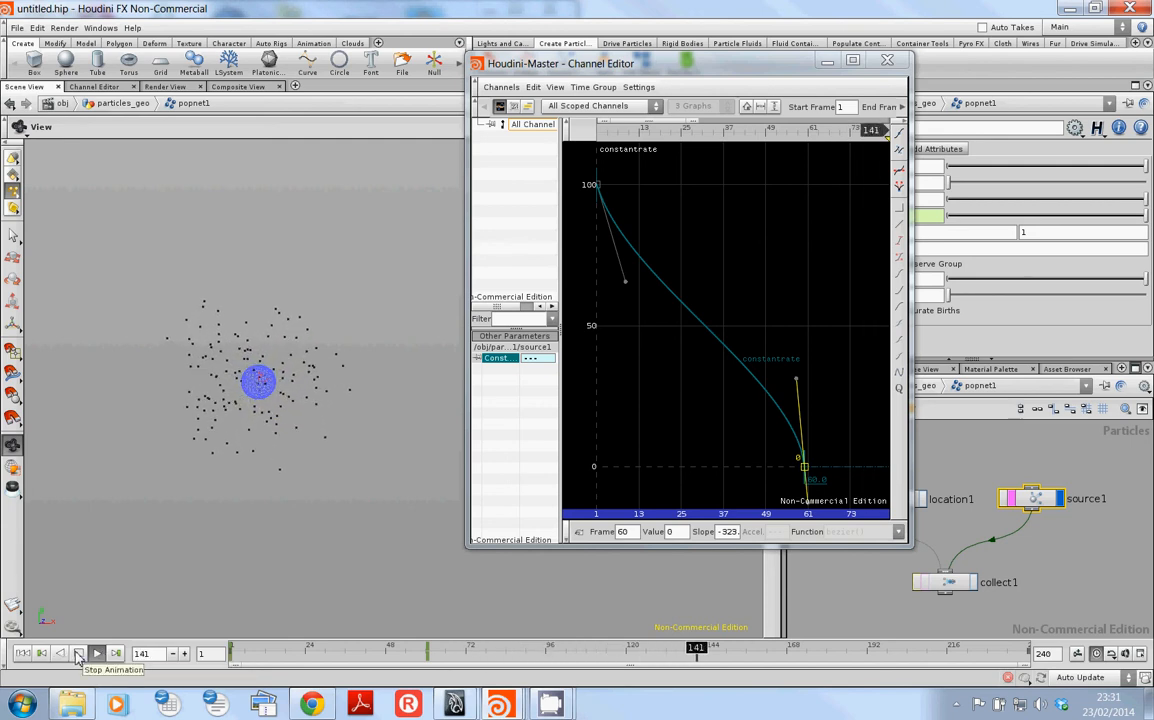
left_click(77, 654)
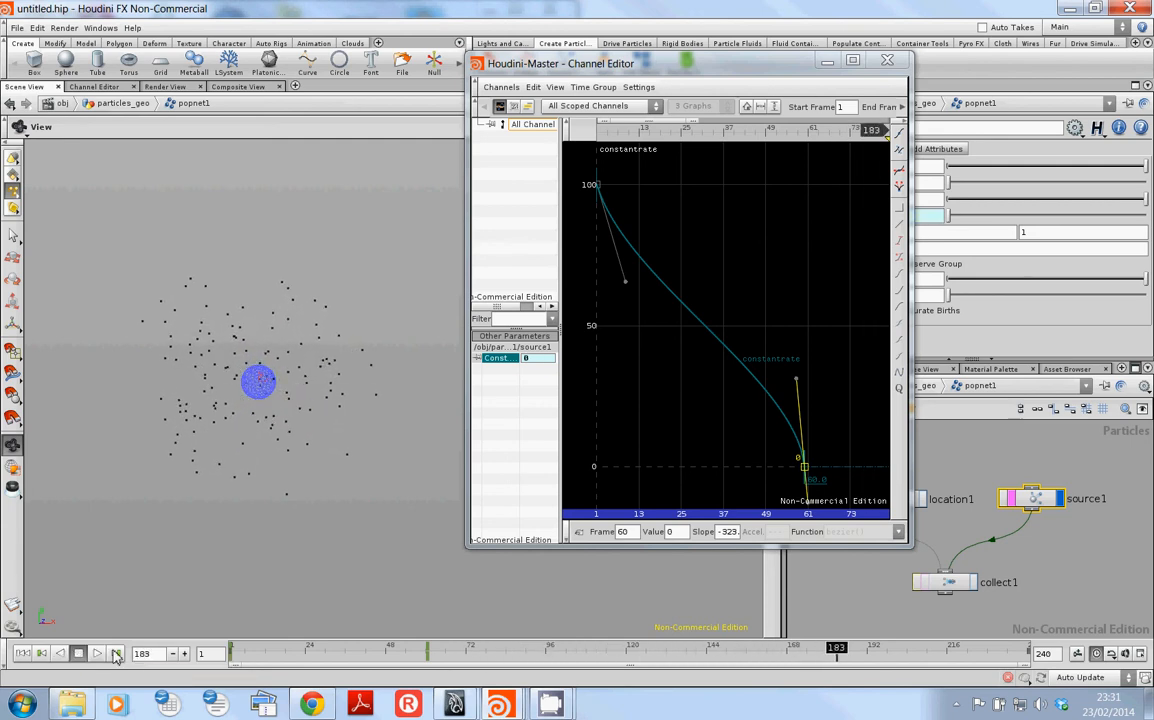
- Flatten the constantrate curve's end tangent and move its end keyframe to frame 80 with value 0
left_click_drag(796, 380, 737, 427)
left_click(803, 467)
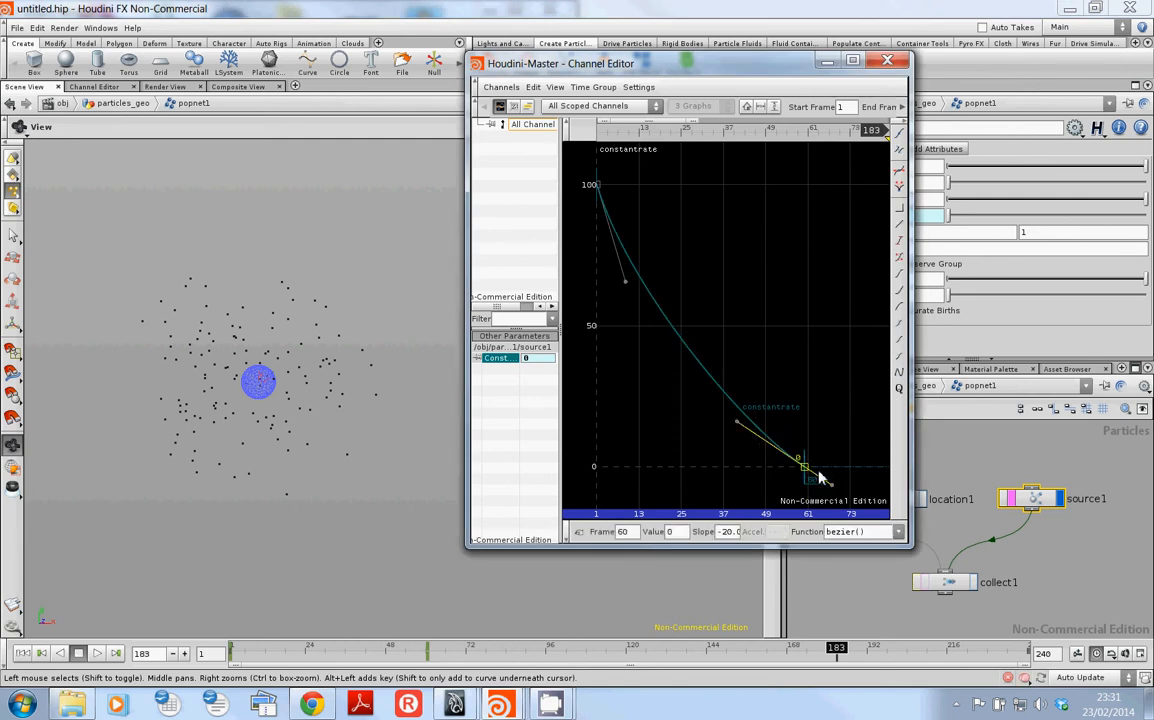
left_click(778, 405)
left_click_drag(804, 469, 868, 462)
left_click_drag(836, 414, 884, 485)
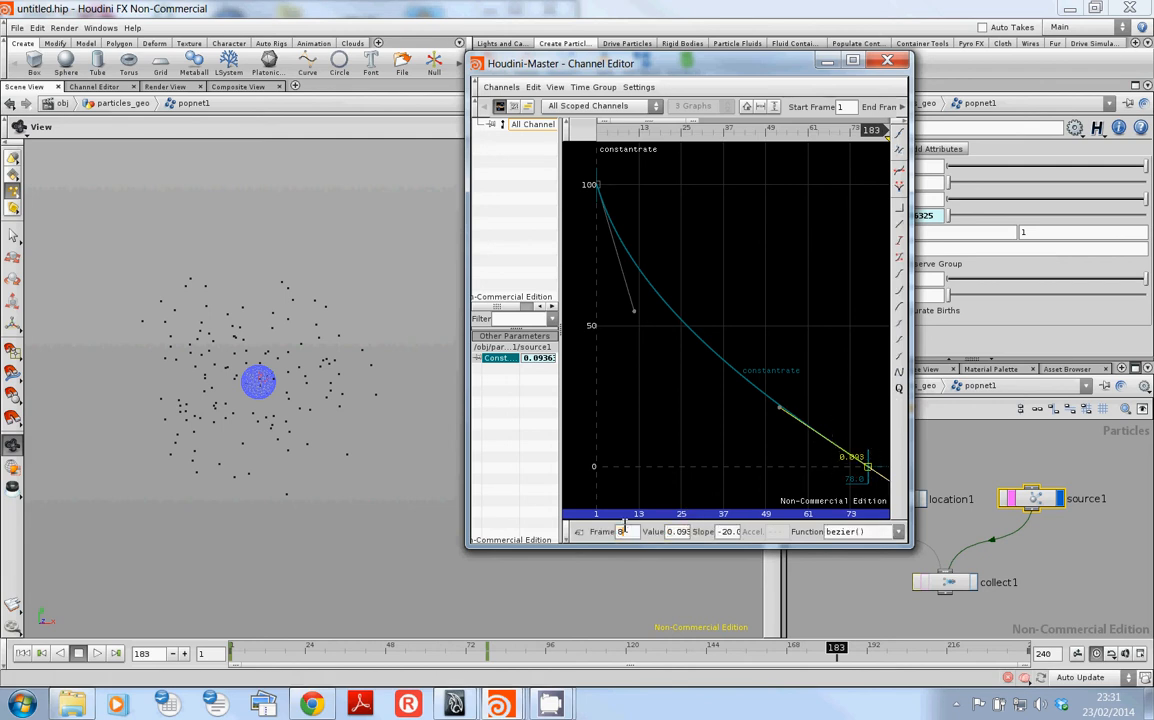
type("80")
key("Return")
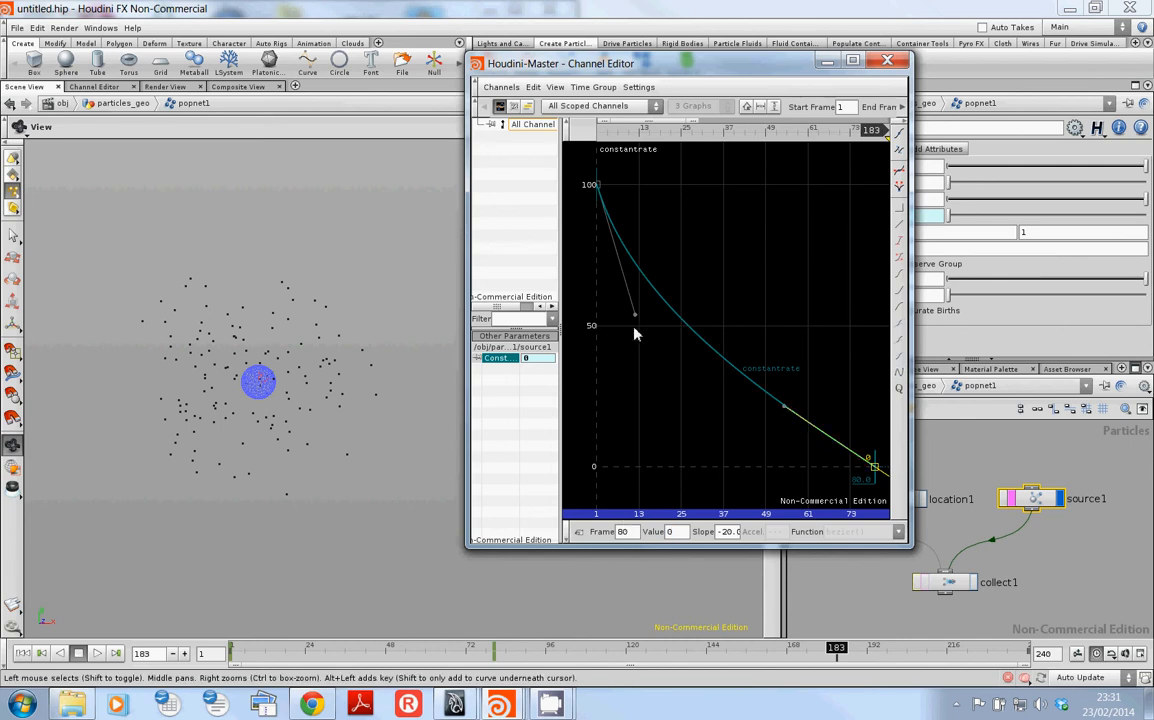
- Reshape the constantrate curve with a nearly horizontal start tangent and a long vertical end tangent so it drops steeply at its end
left_click_drag(635, 314, 737, 224)
left_click_drag(785, 411, 806, 314)
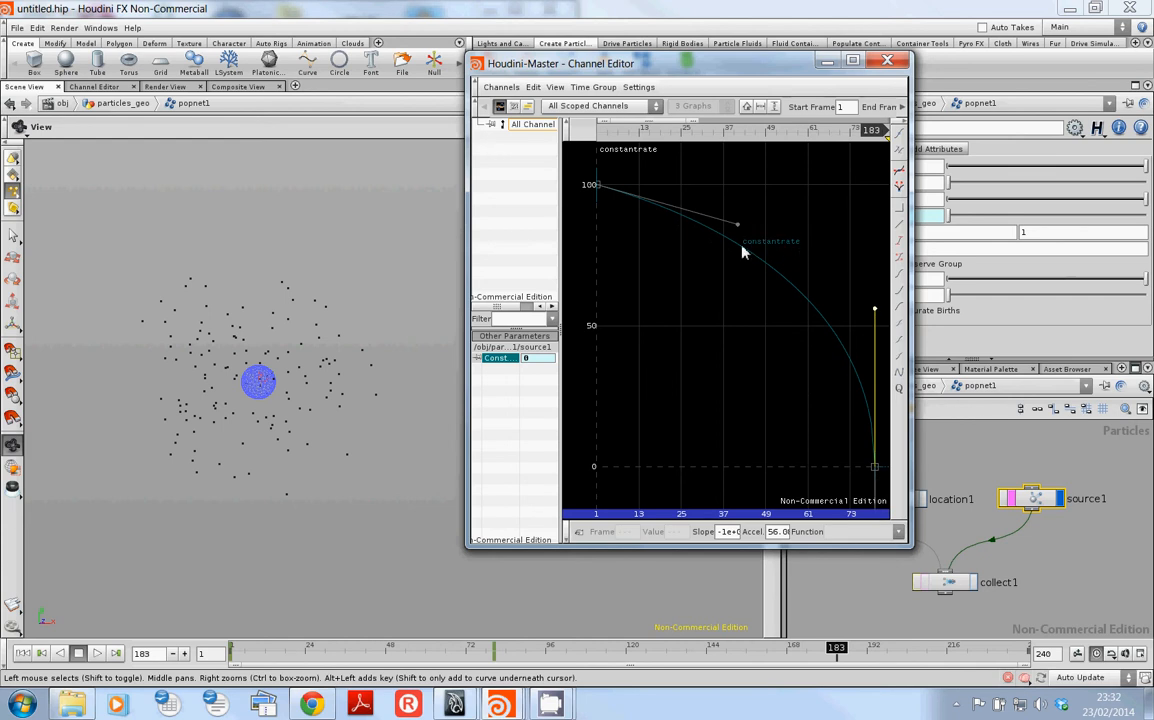
left_click_drag(760, 65, 616, 66)
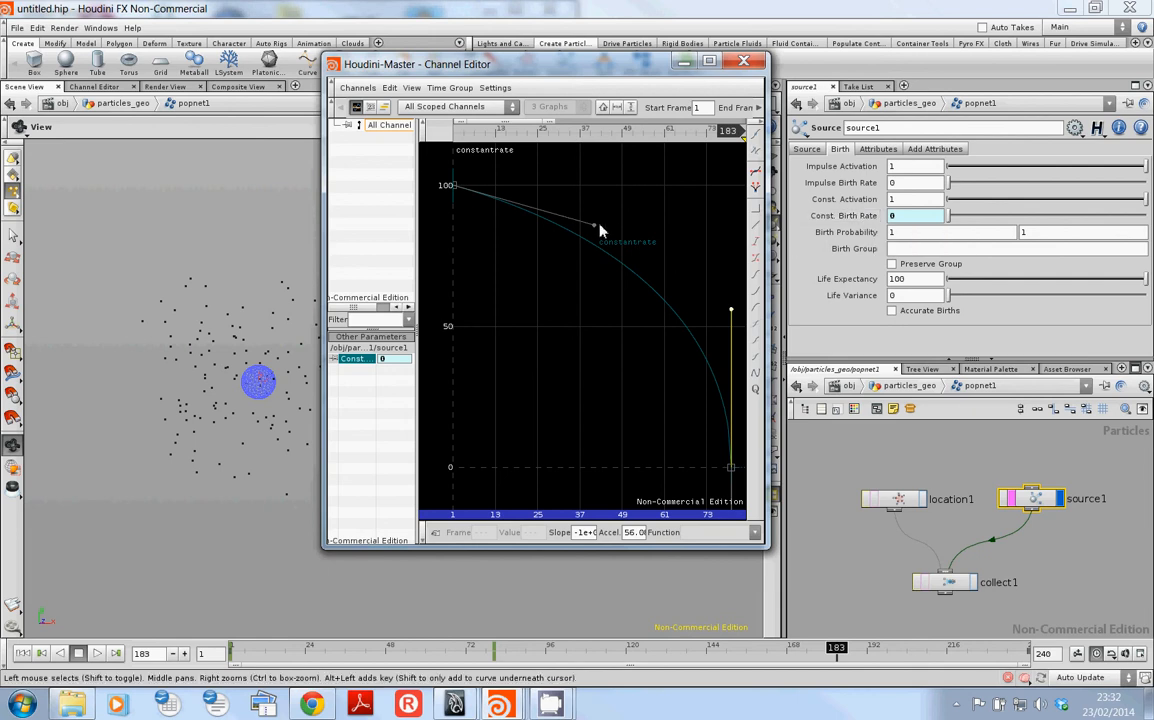
left_click_drag(594, 225, 600, 179)
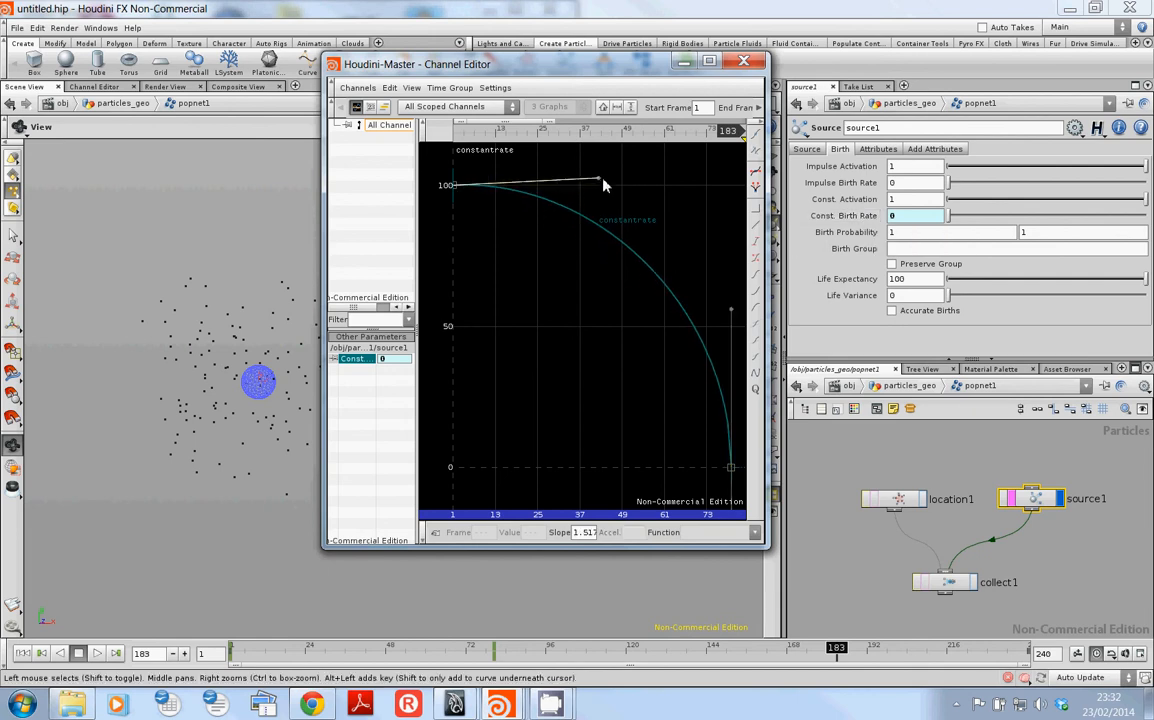
left_click(731, 308)
left_click_drag(751, 312, 759, 218)
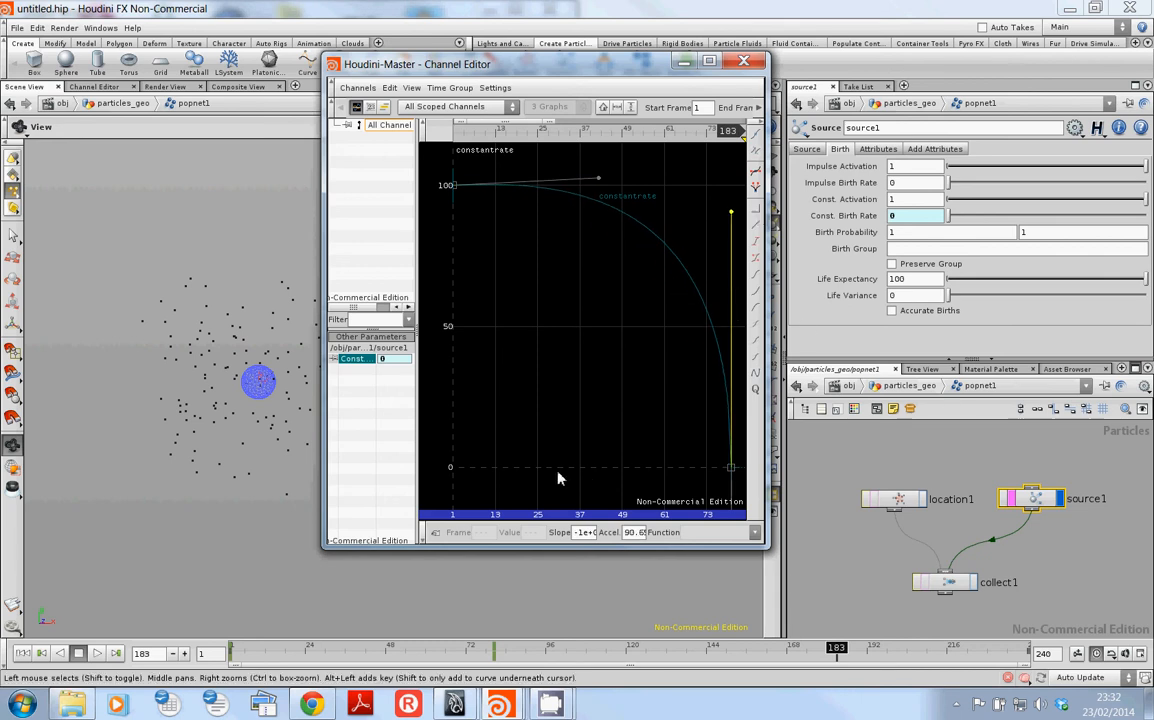
- Replay the emission from the first frame with the steep end curve, and return to frame 1
key("ctrl+Up")
key("Up")
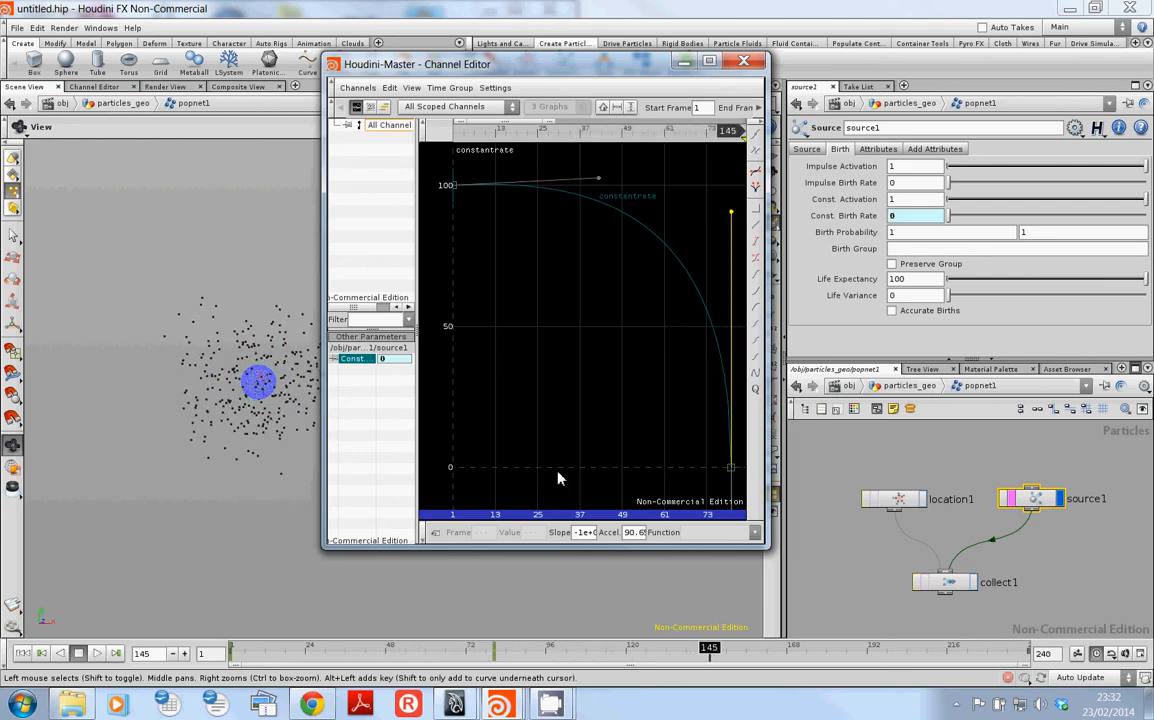
key("ctrl+Up")
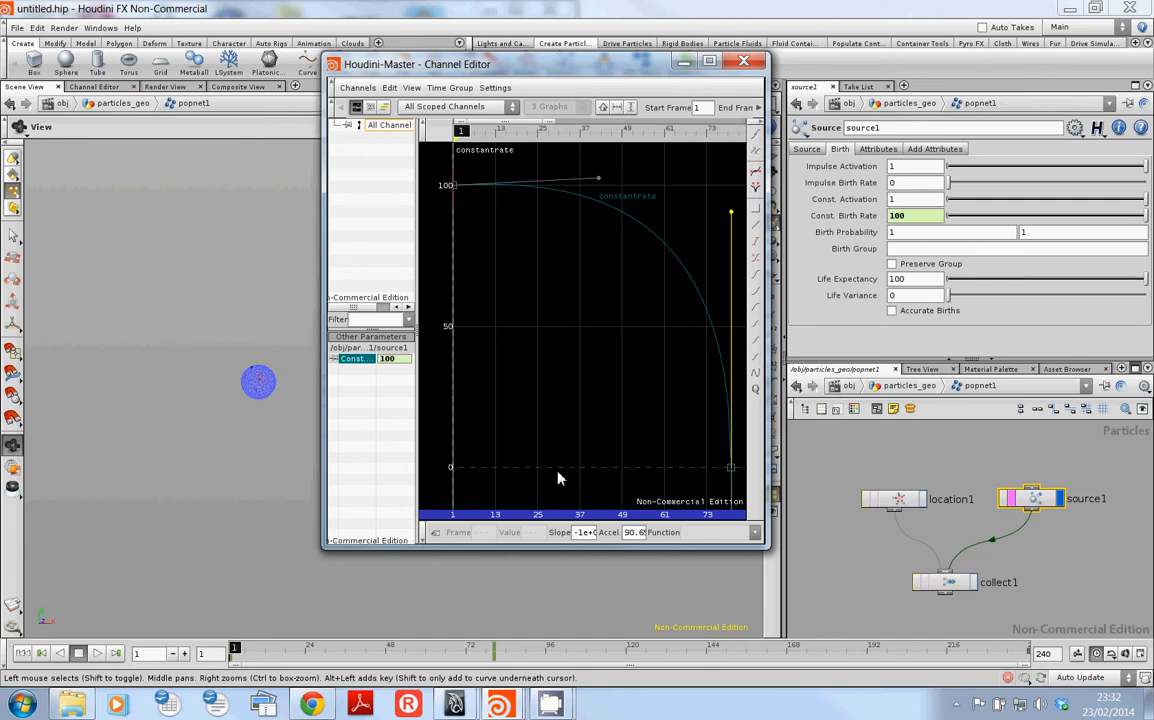
- Set the constantrate curve's end keyframe to frame 60, close the Channel Editor and deselect the source1 node
left_click(731, 467)
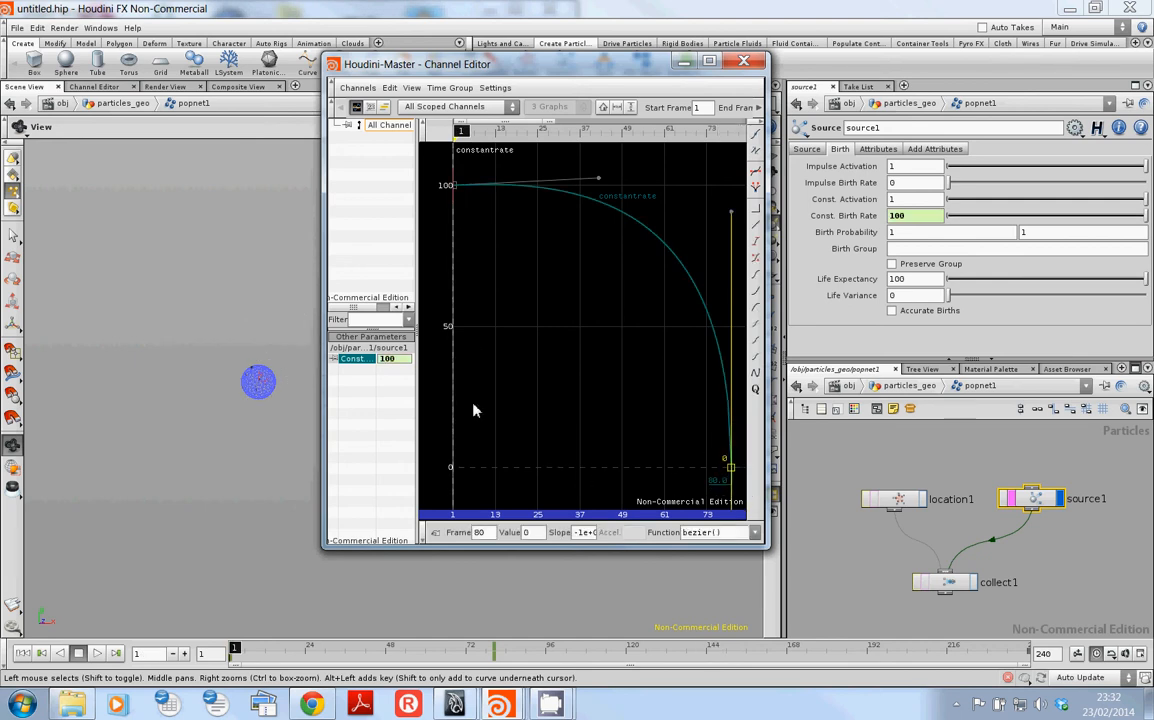
double_click(482, 532)
type("60")
key("Return")
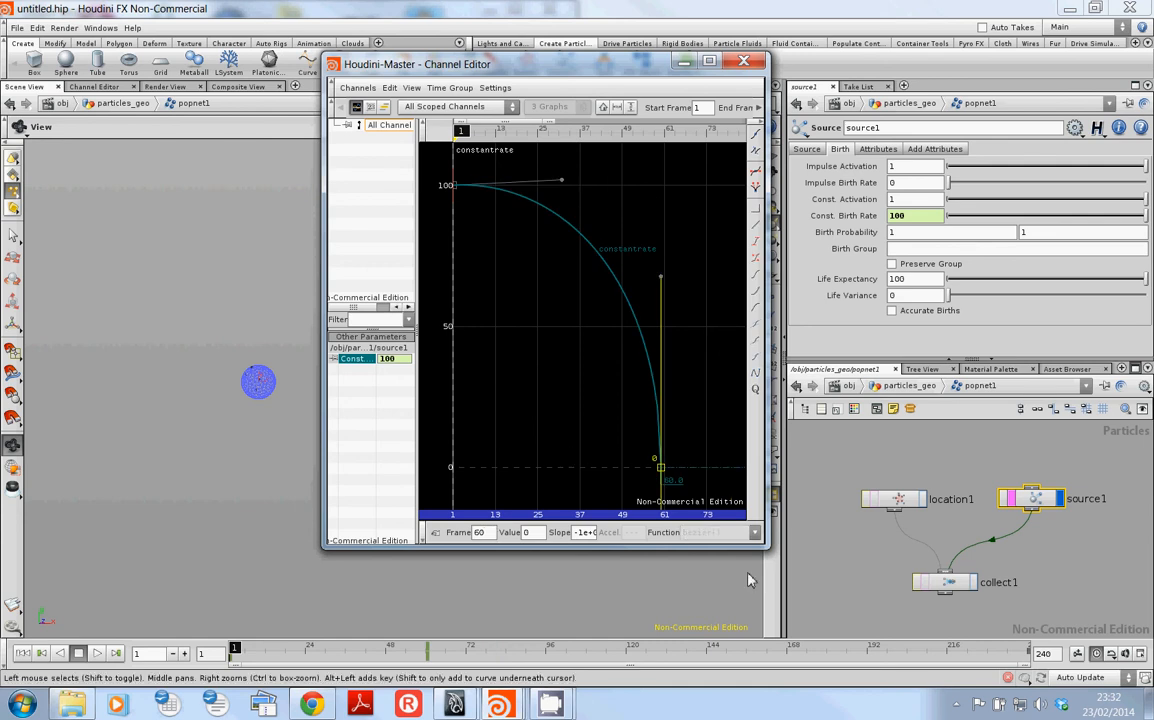
left_click(745, 64)
left_click(864, 560)
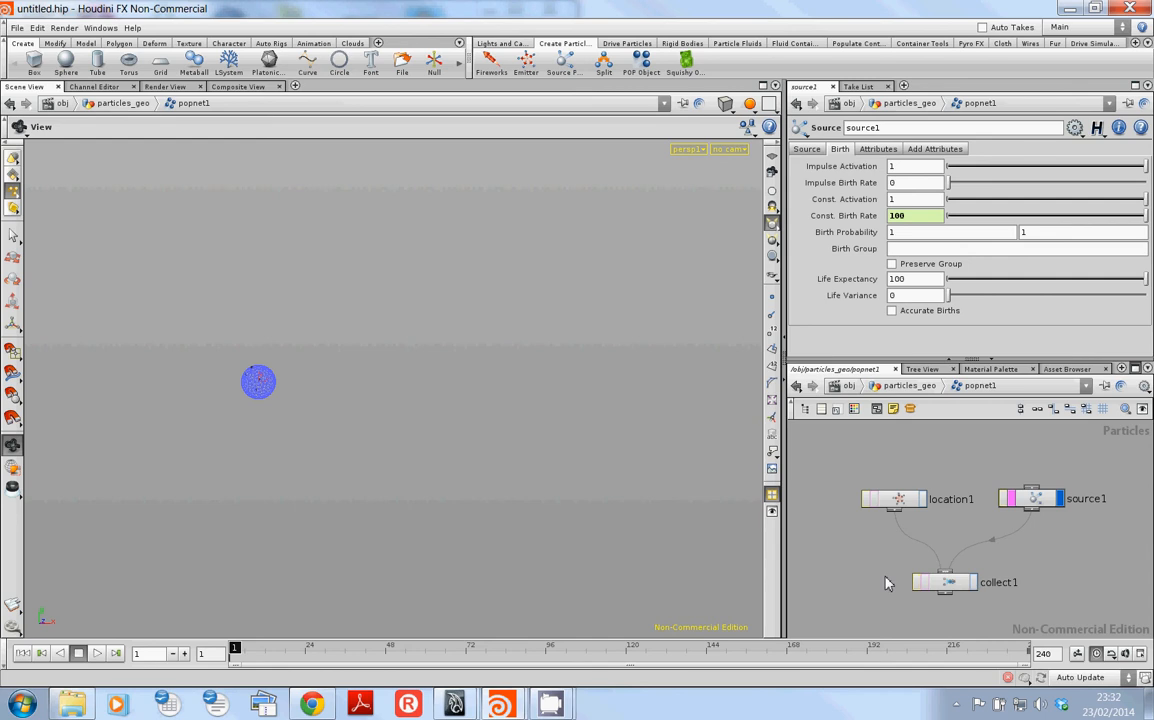
- Play the emission to frame 46 and switch the displayed node between the emitters and collect1 to compare their particles
key("Up")
key("Up")
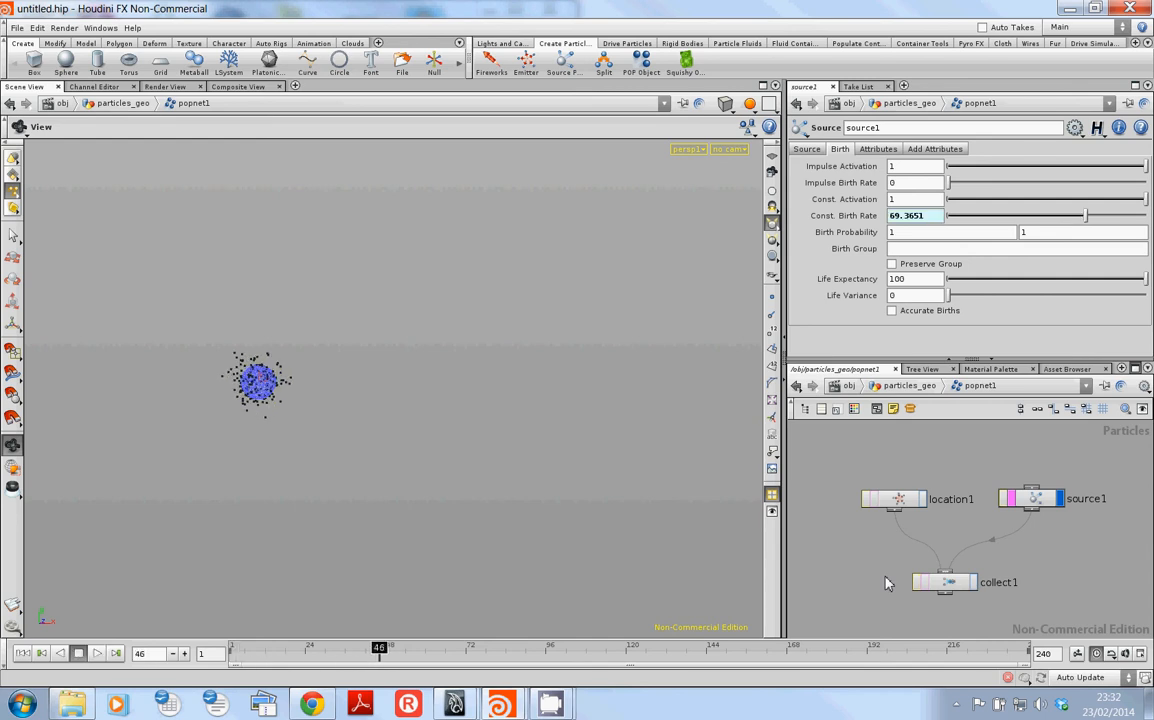
left_click(924, 500)
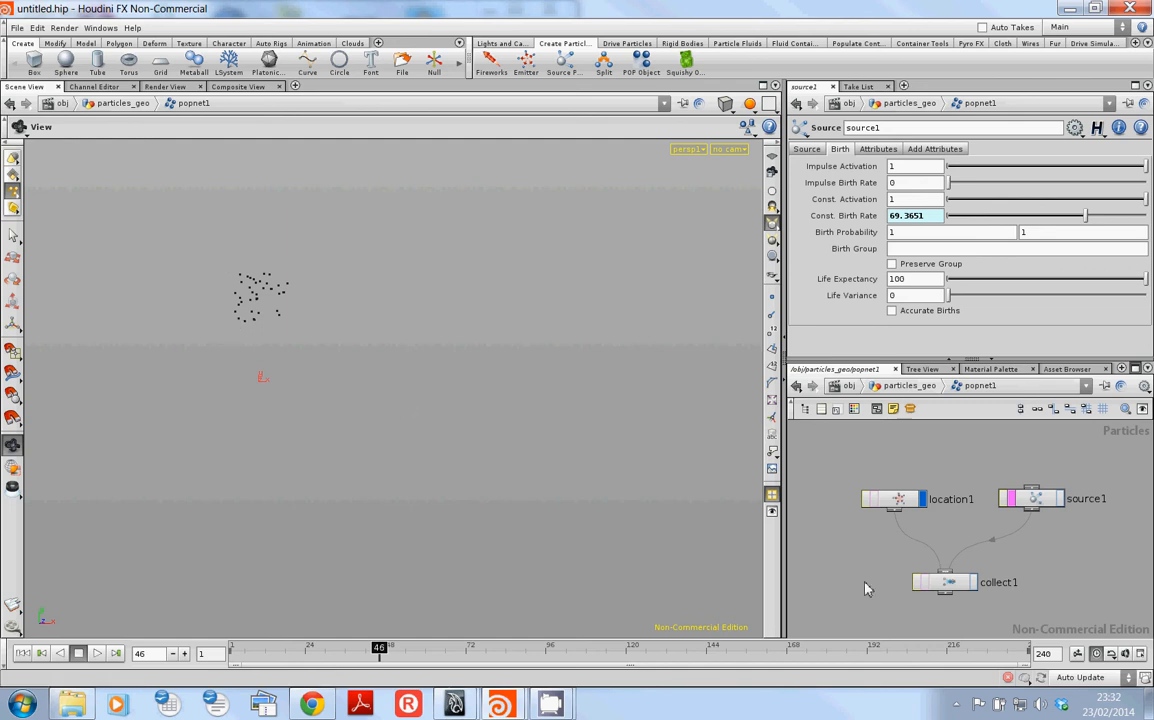
left_click(972, 582)
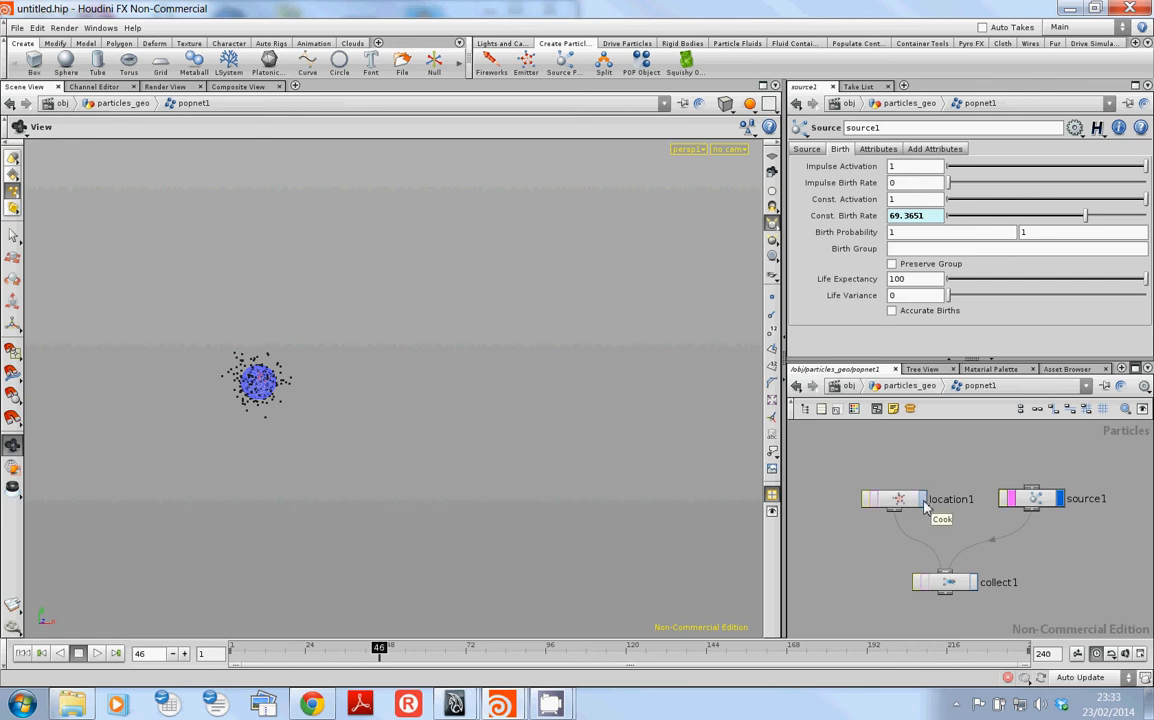
left_click(923, 499)
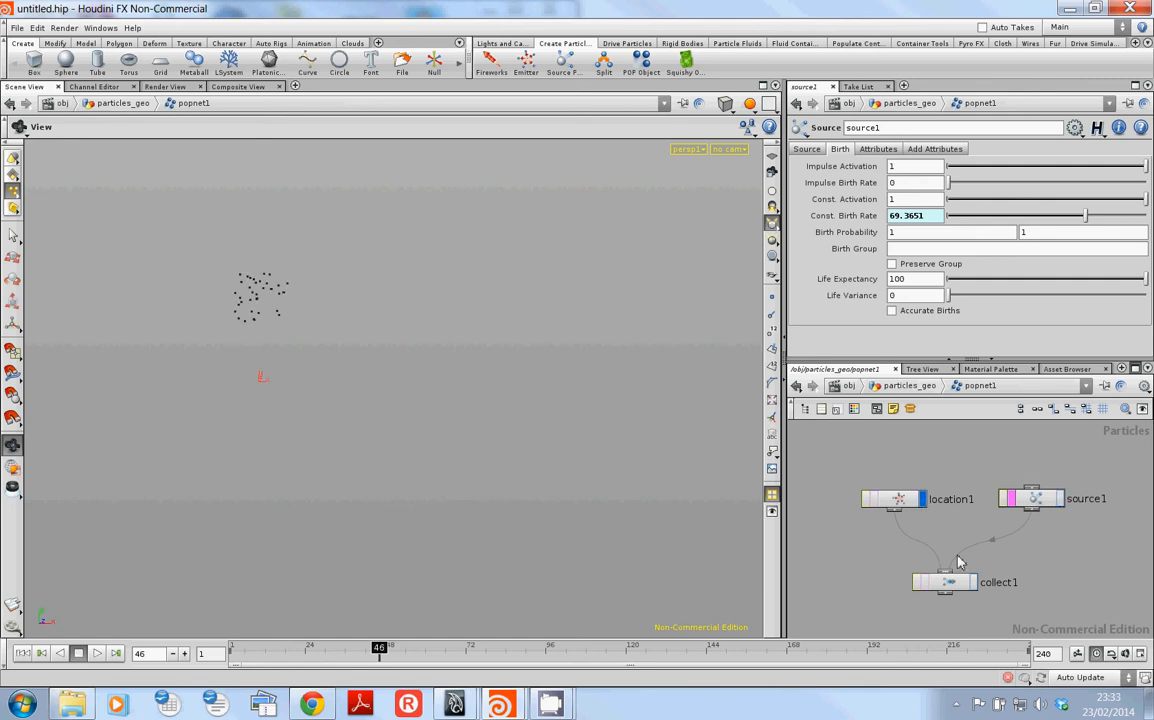
- Display collect1's combined particles, play the simulation, and return to frame 1
left_click(975, 583)
middle_click_drag(855, 617, 860, 574)
key("Up")
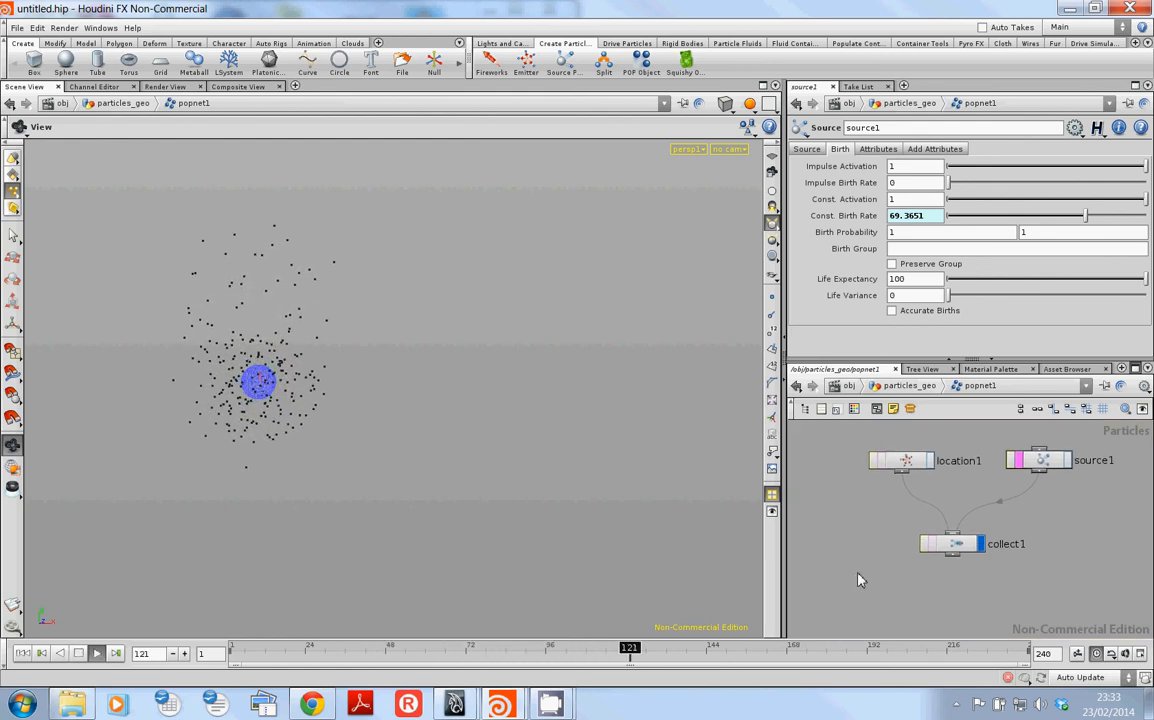
key("ctrl+Up")
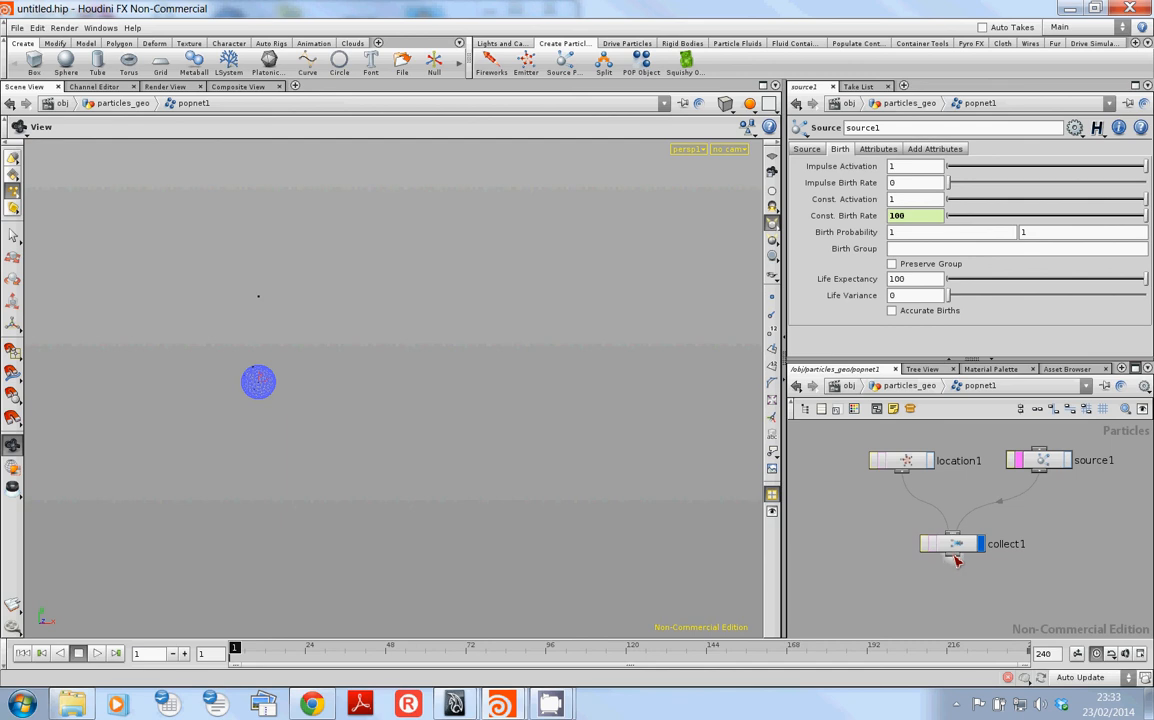
- Add a Force node wired to collect1's output, place it below collect1, and make it the displayed node
left_click_drag(955, 559, 933, 606)
mouse_move(975, 565)
left_click(1068, 604)
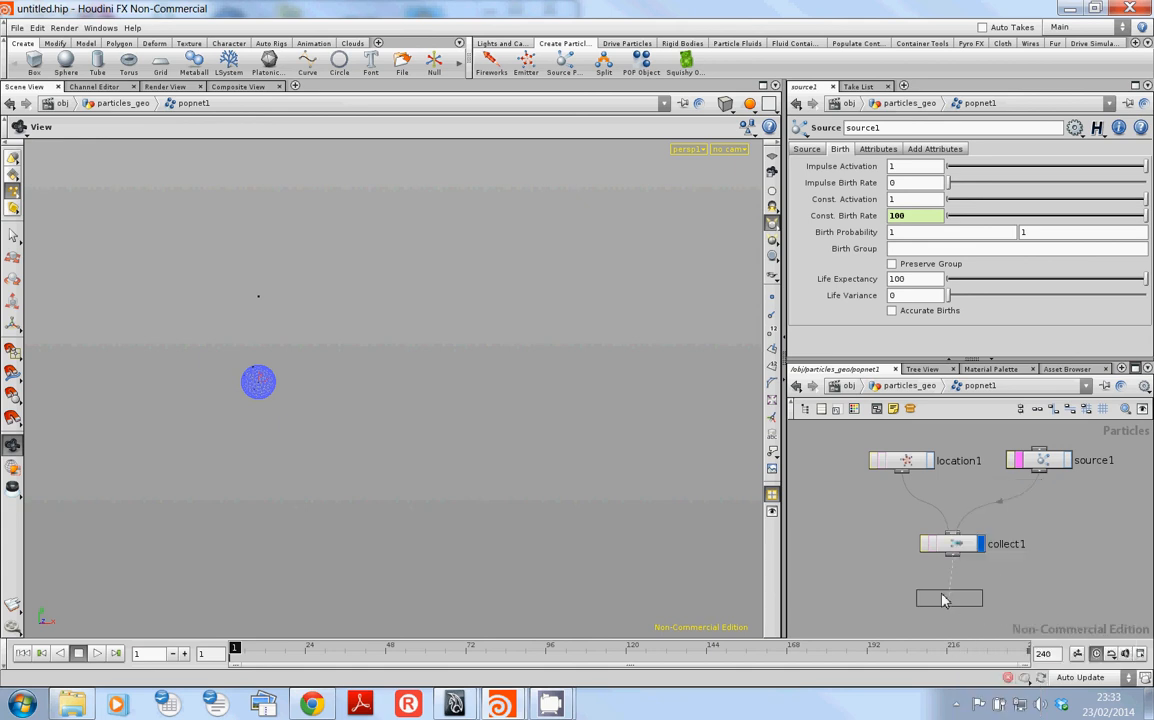
left_click(956, 588)
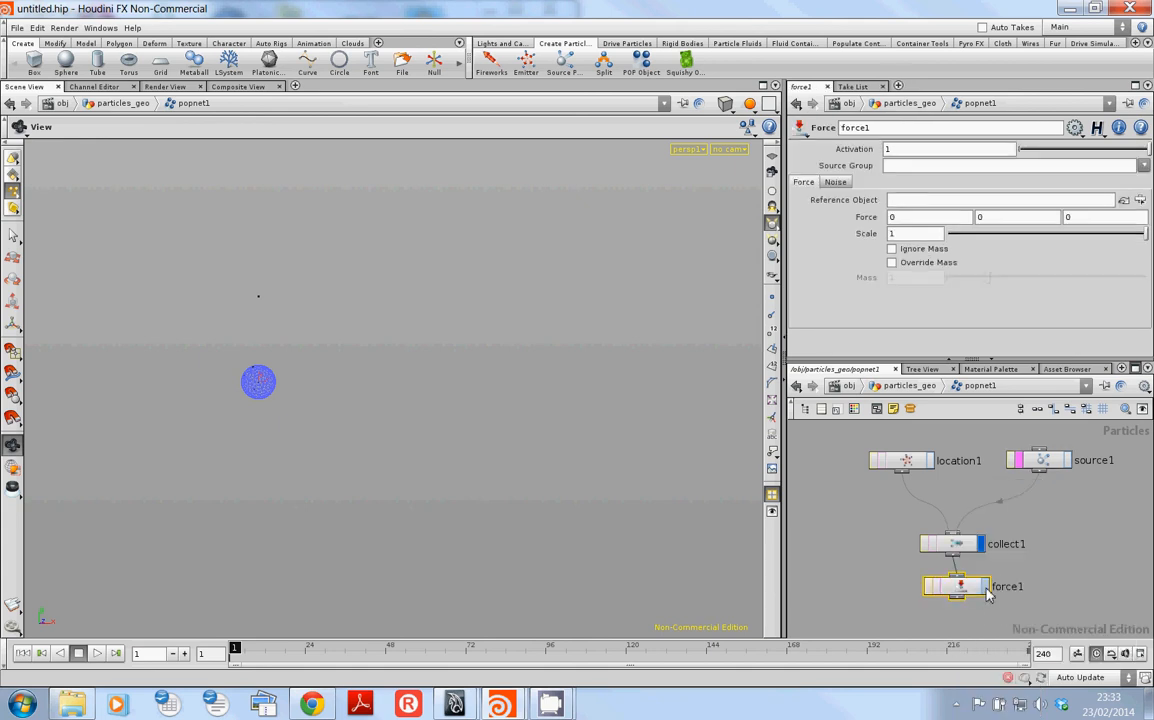
left_click(982, 588)
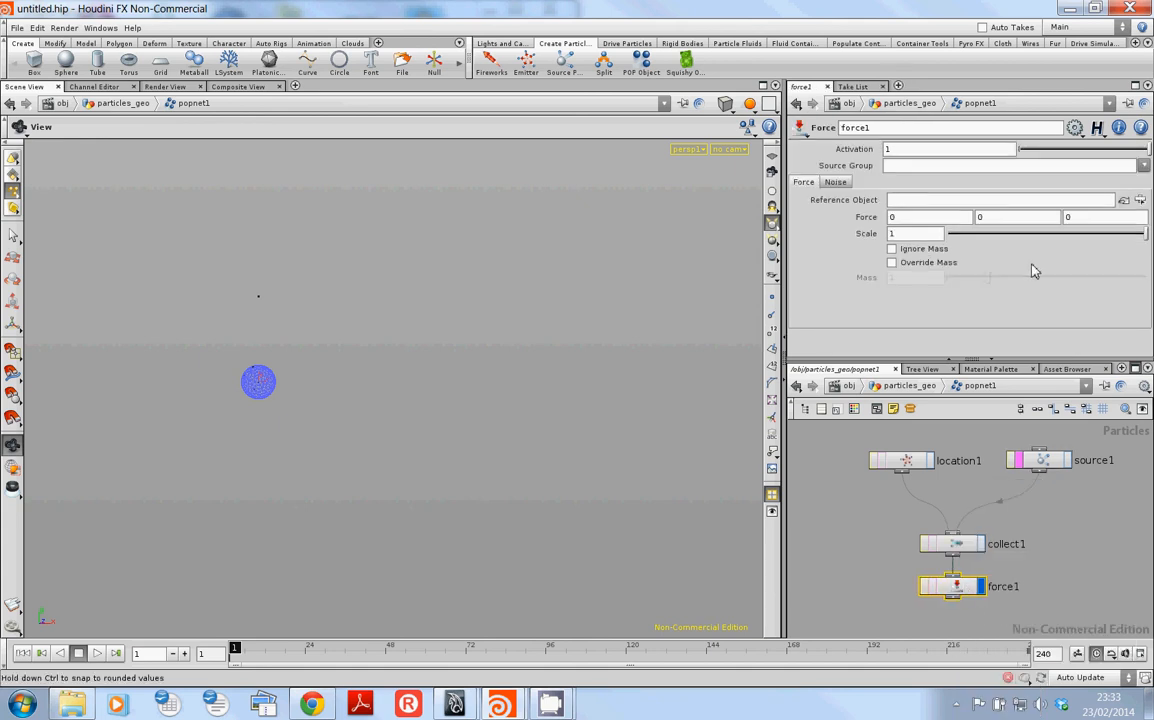
- Set force1's Y force to -9.8, play the simulation to check the gravity, and return to frame 1
left_click(1020, 216)
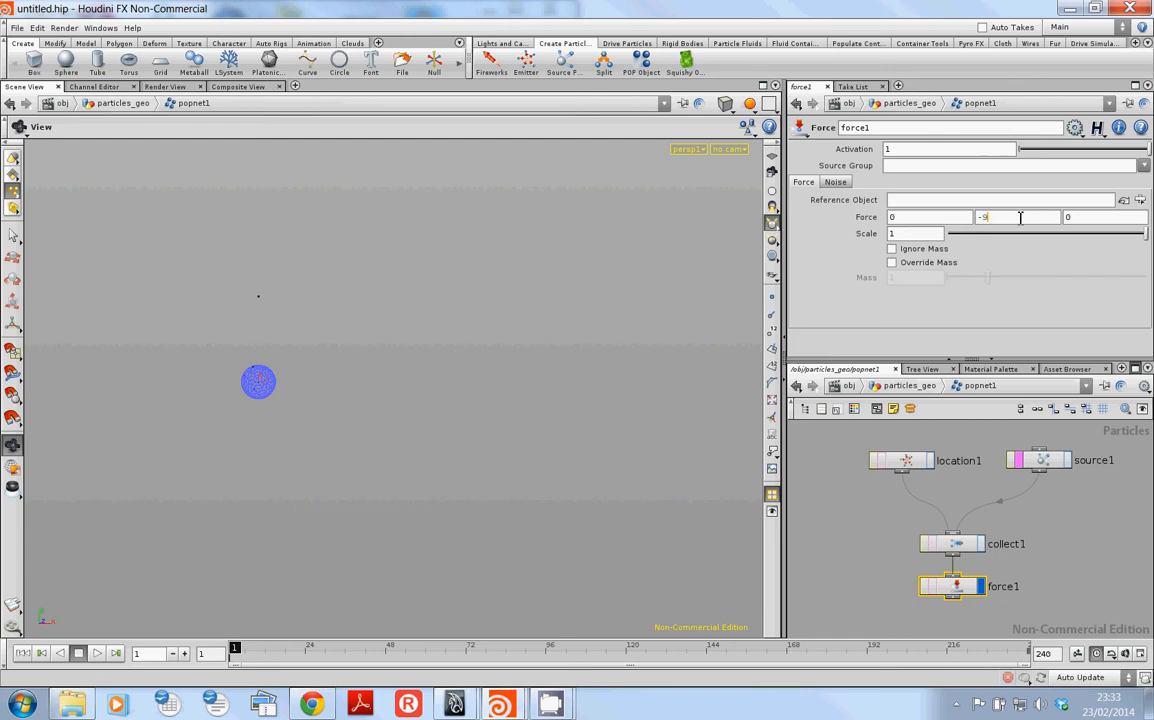
key("Up")
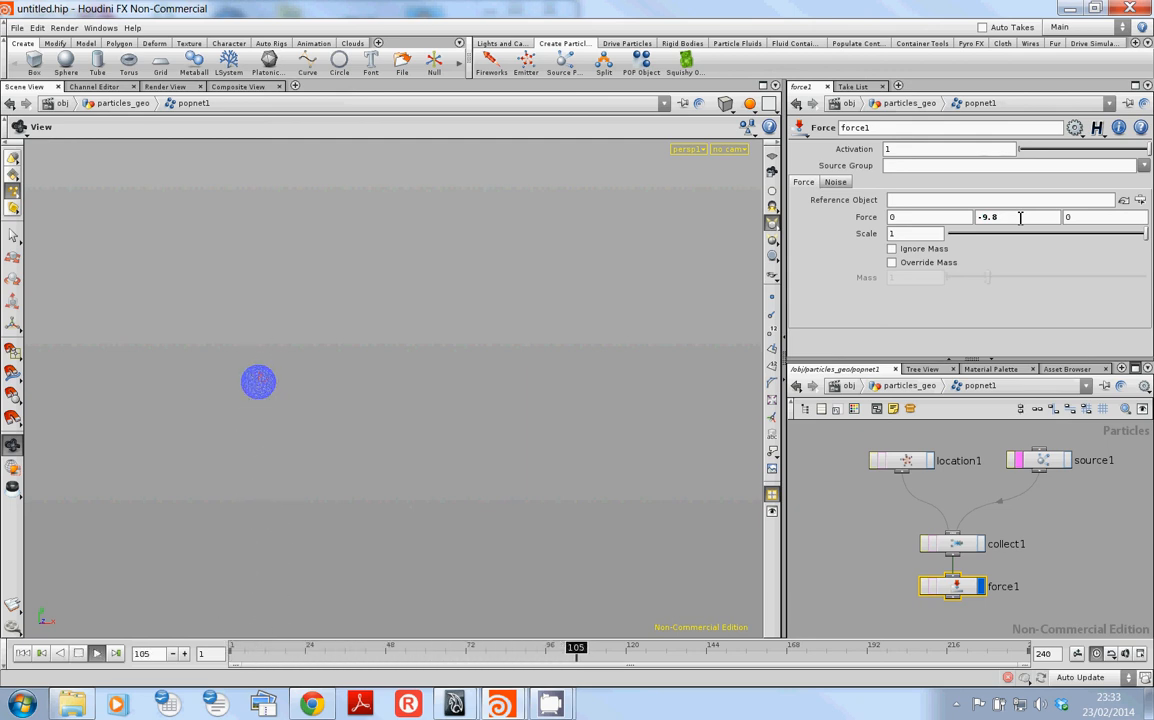
key("ctrl+Up")
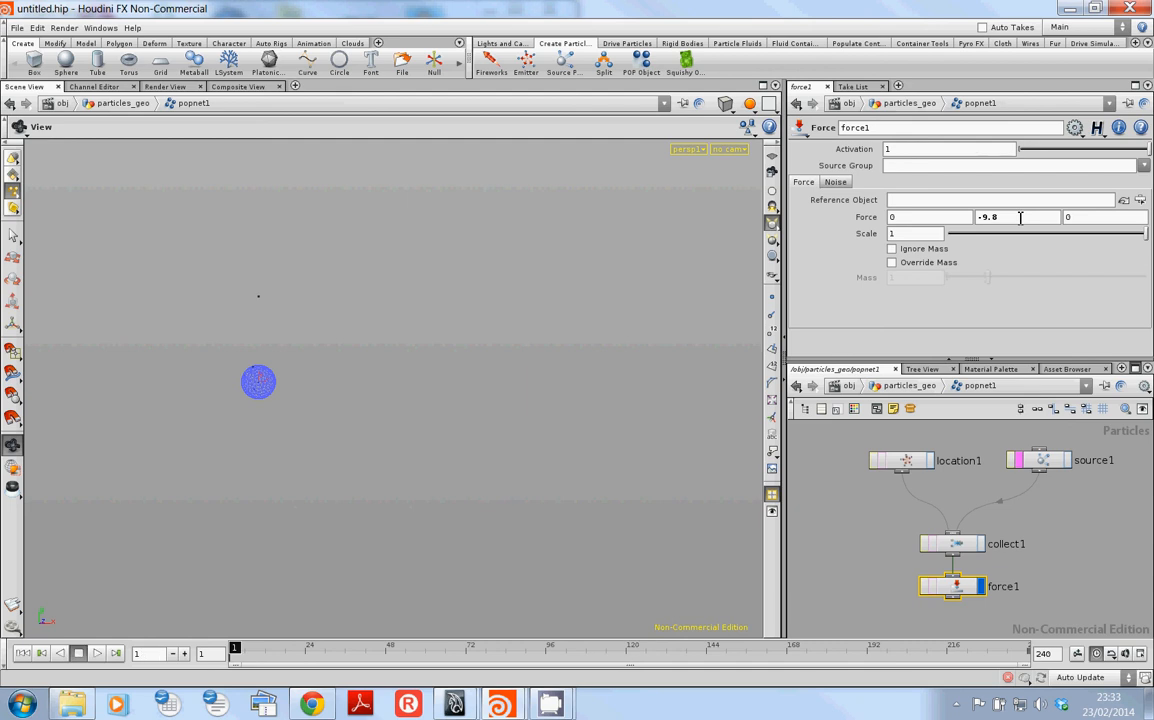